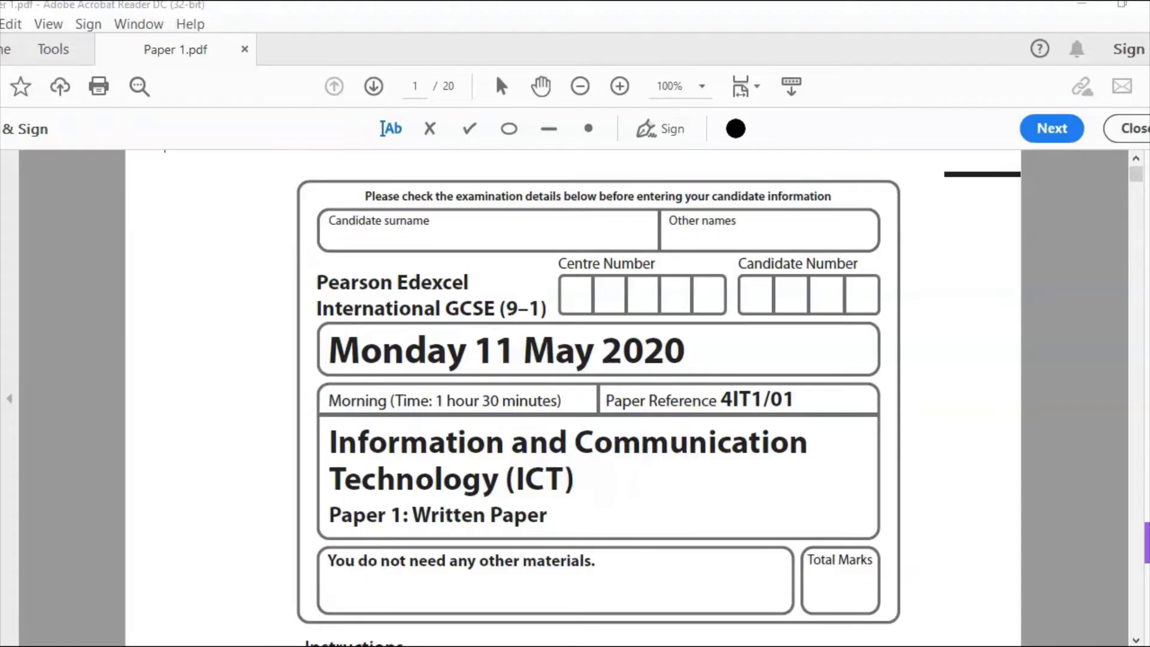
Scroll past the cover page of Paper 1.pdf to page 2's opening instructions
scroll(739, 637, down, 4)
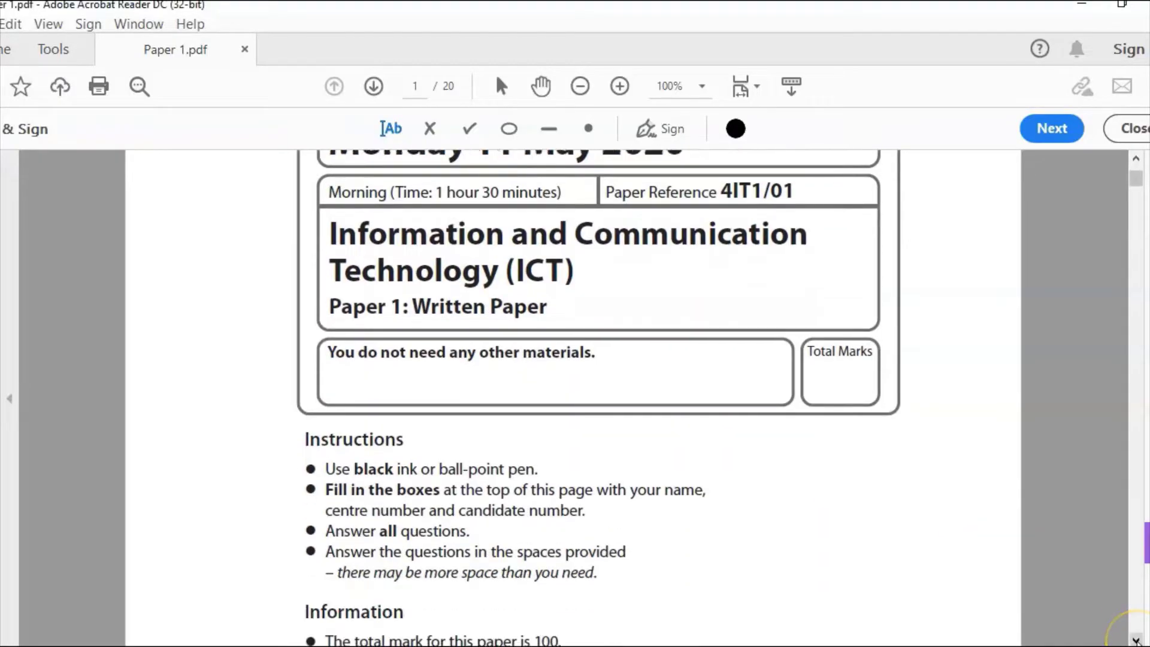
click(1136, 639)
click(1136, 639)
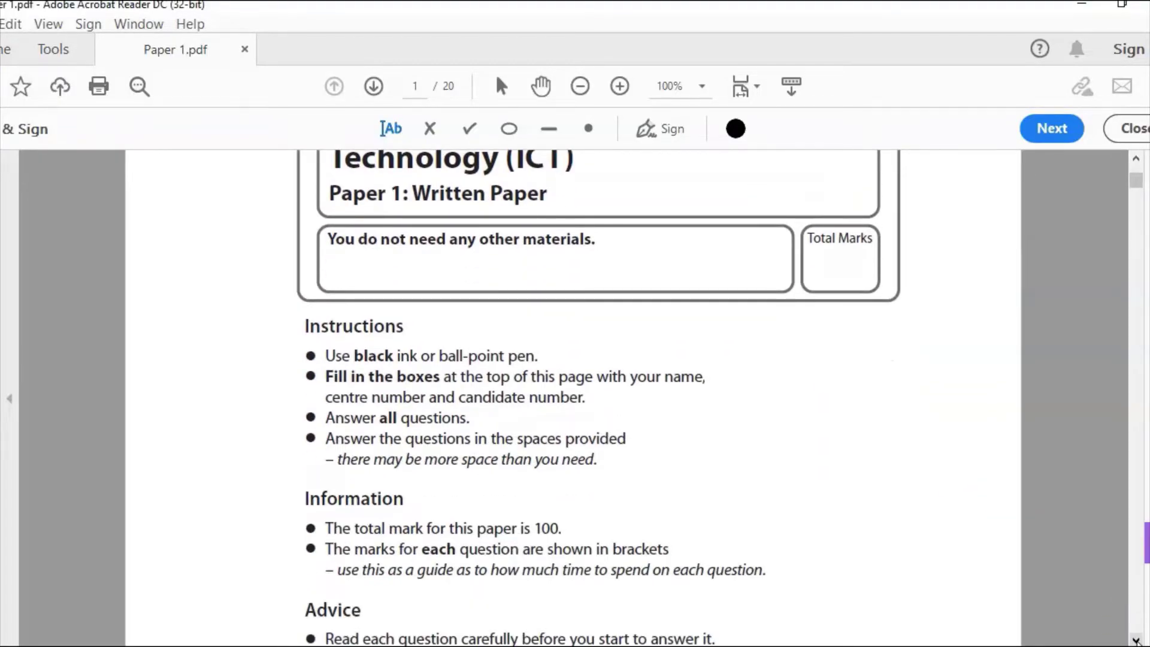
scroll(1136, 640, down, 4)
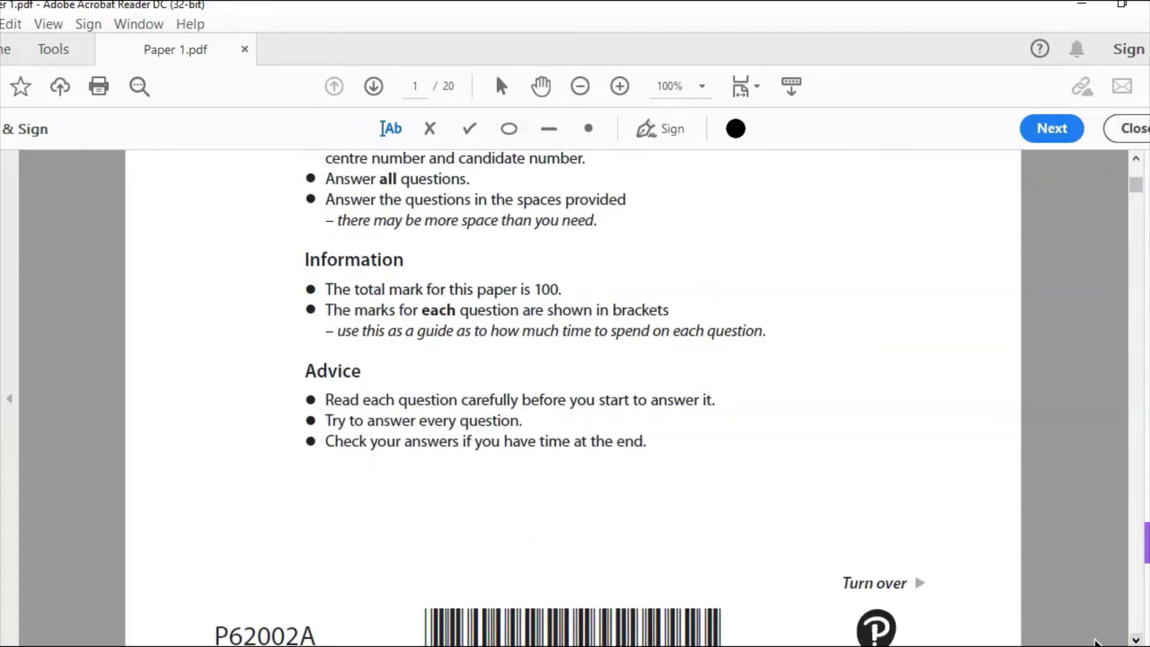
scroll(1095, 641, down, 9)
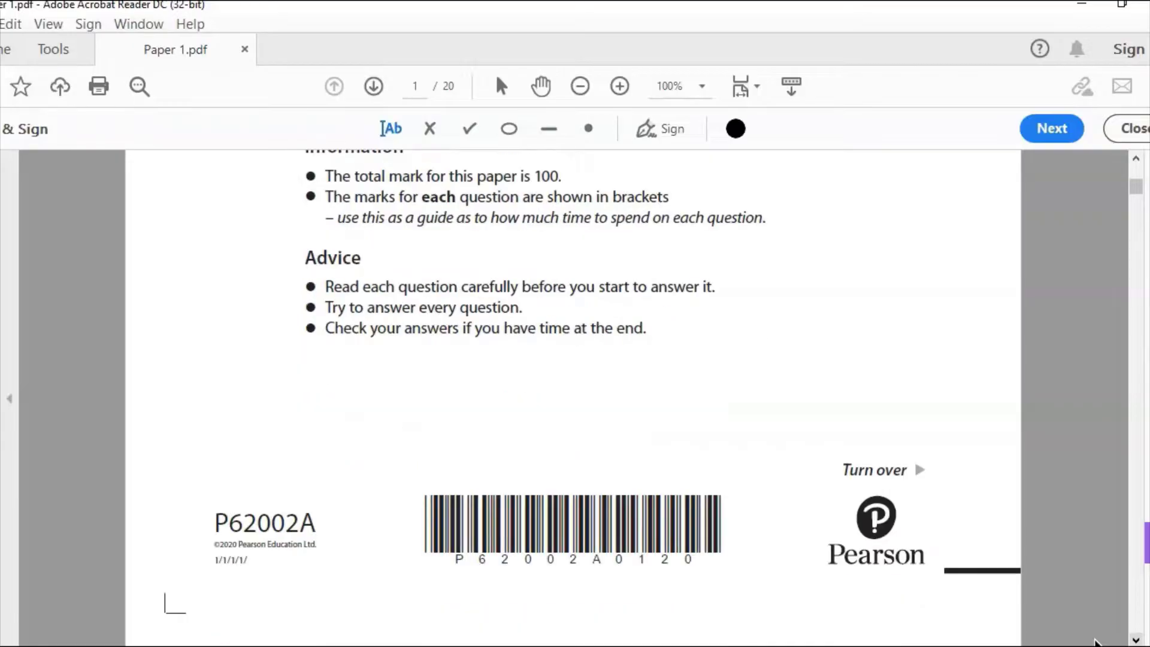
Scroll down page 2 past the family photo to question 1(a)'s blank answer lines
scroll(1096, 642, down, 4)
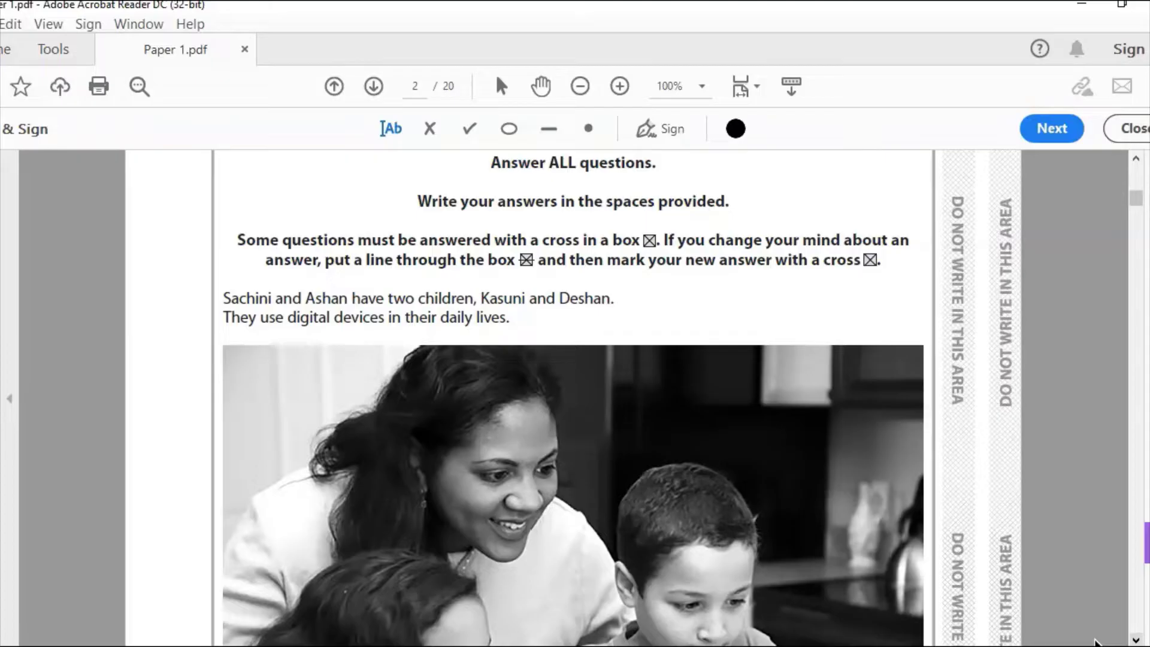
scroll(1095, 641, down, 3)
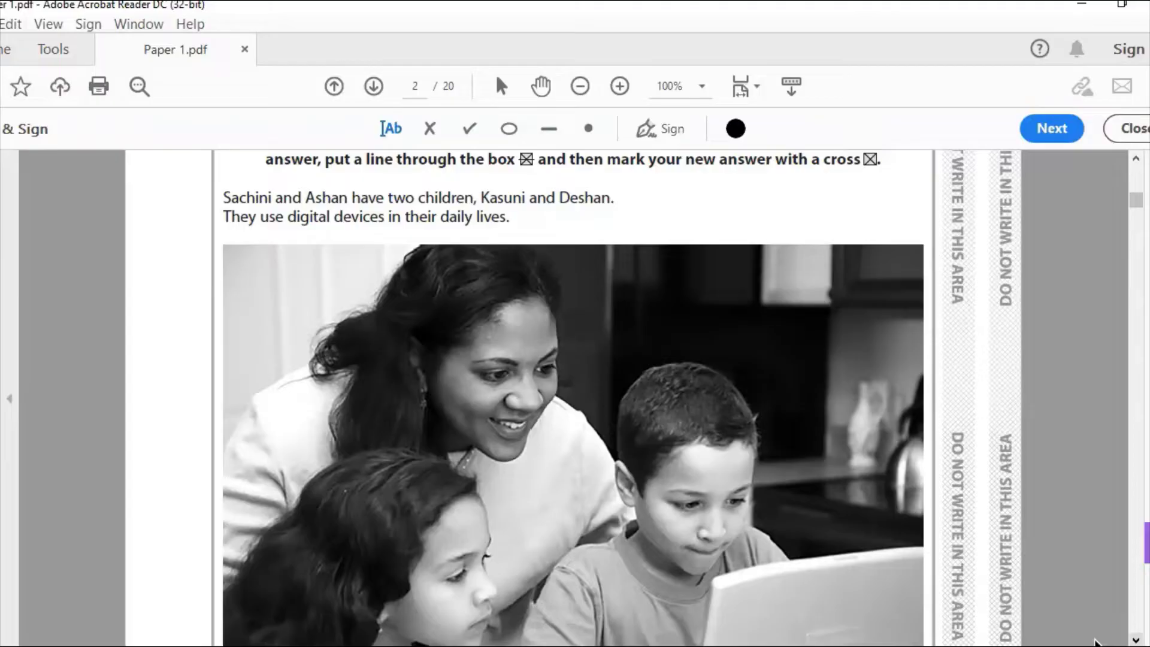
scroll(1096, 642, down, 2)
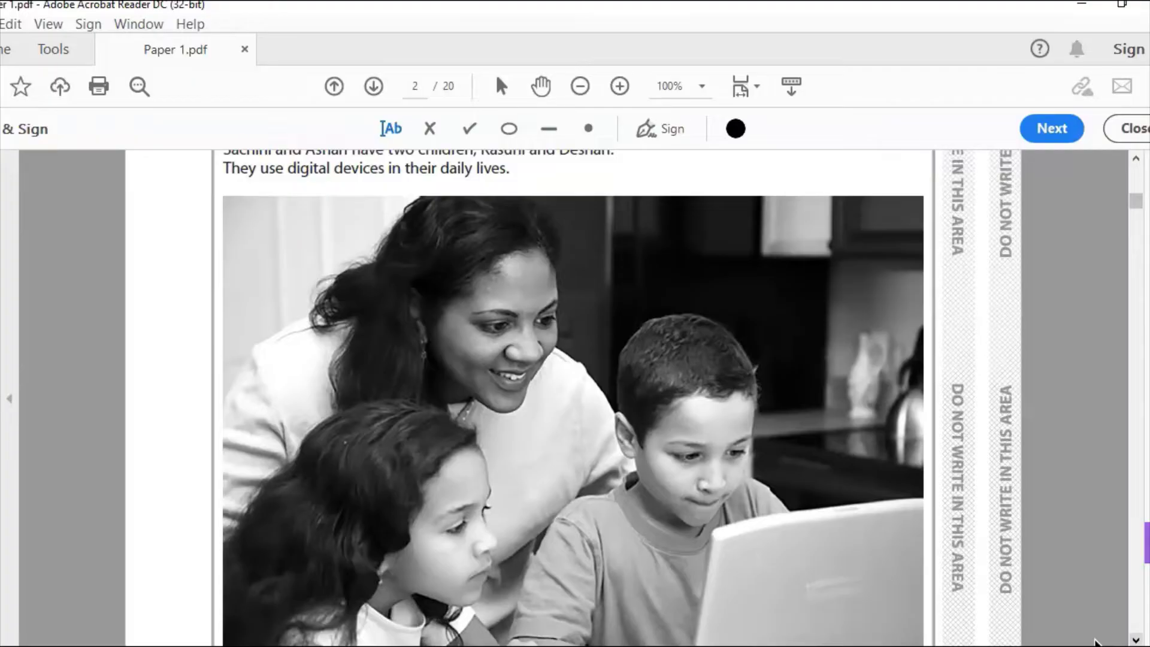
scroll(1096, 642, down, 10)
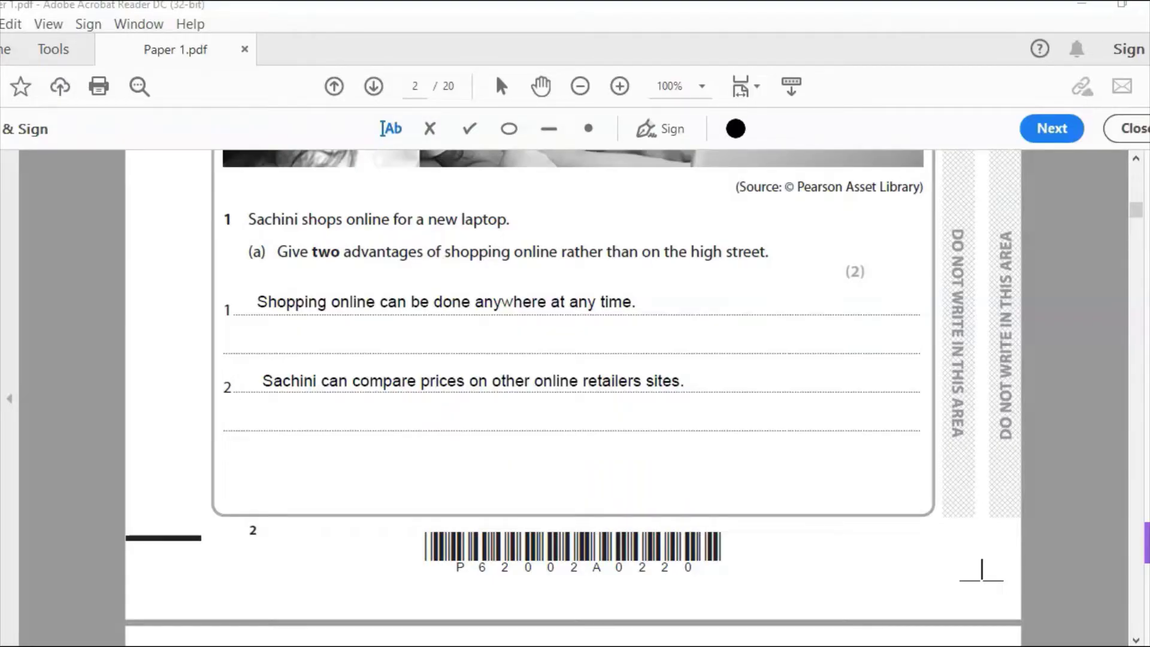
Scroll on to page 3, showing question 1(b) on magnetic media
scroll(572, 398, down, 10)
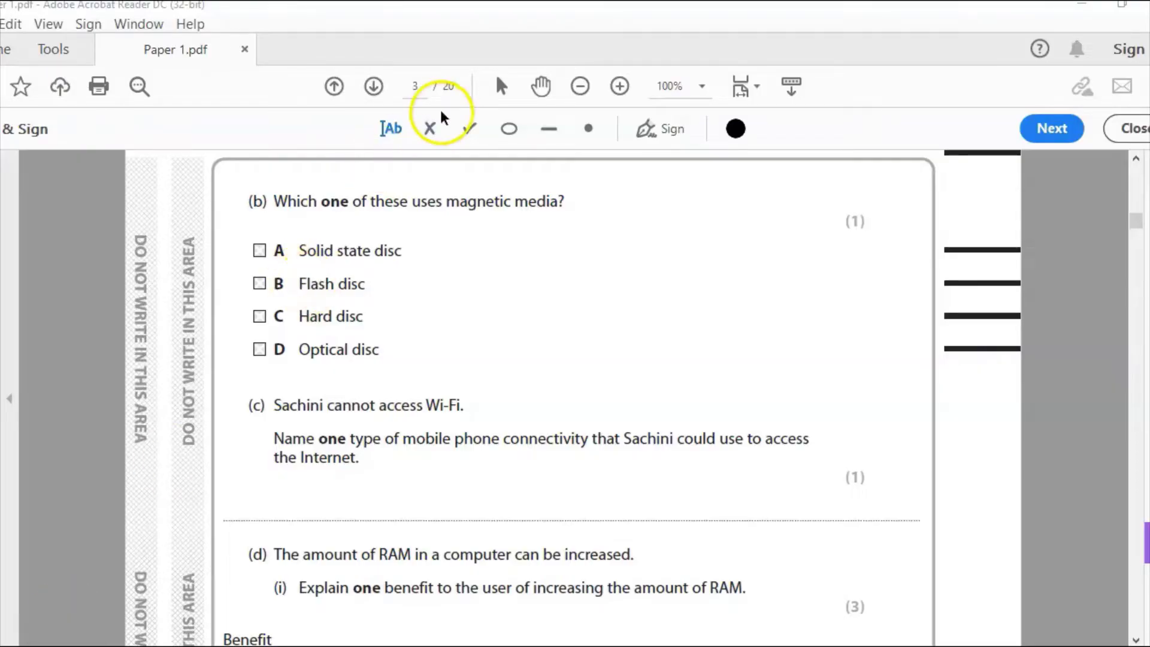
Cross option C Hard disc for question 1(b) and remove the two stray crosses
click(426, 125)
click(260, 316)
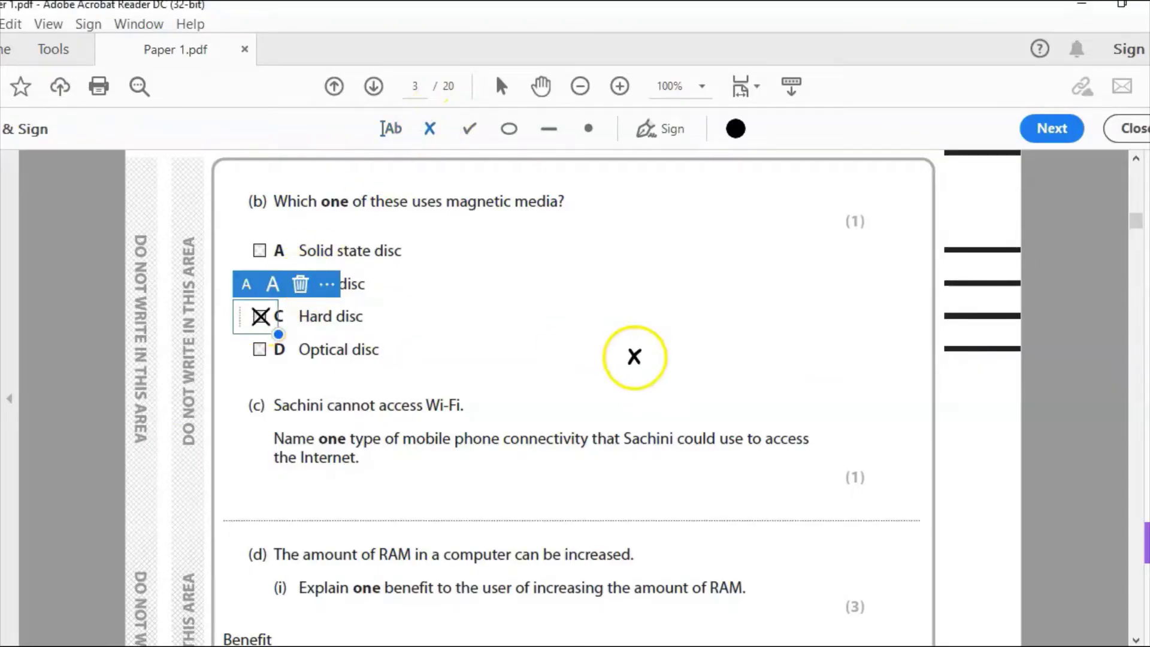
click(558, 392)
click(602, 358)
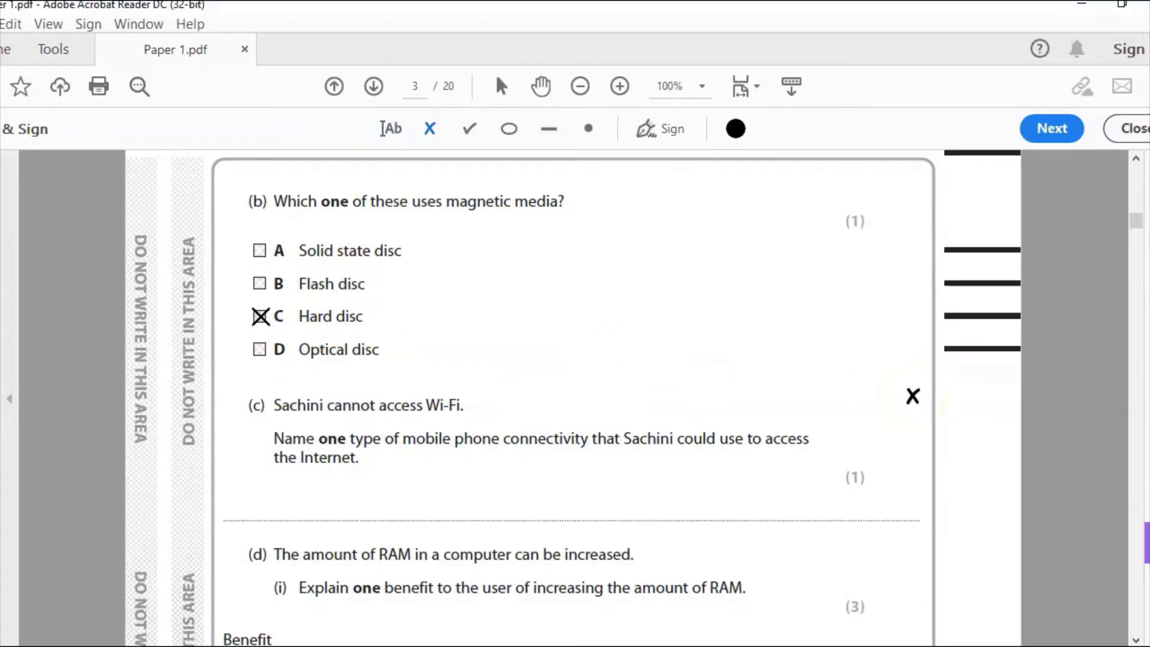
click(1137, 640)
click(1136, 640)
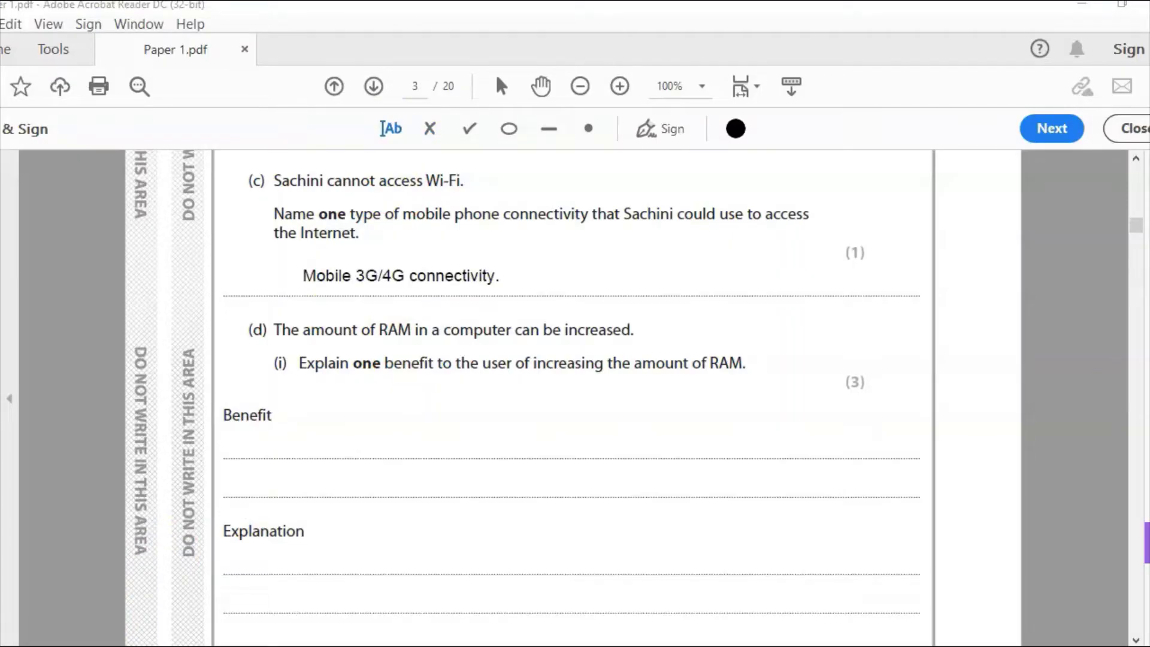
Scroll down to question 1(d)(i)'s Benefit and Explanation lines
click(1136, 640)
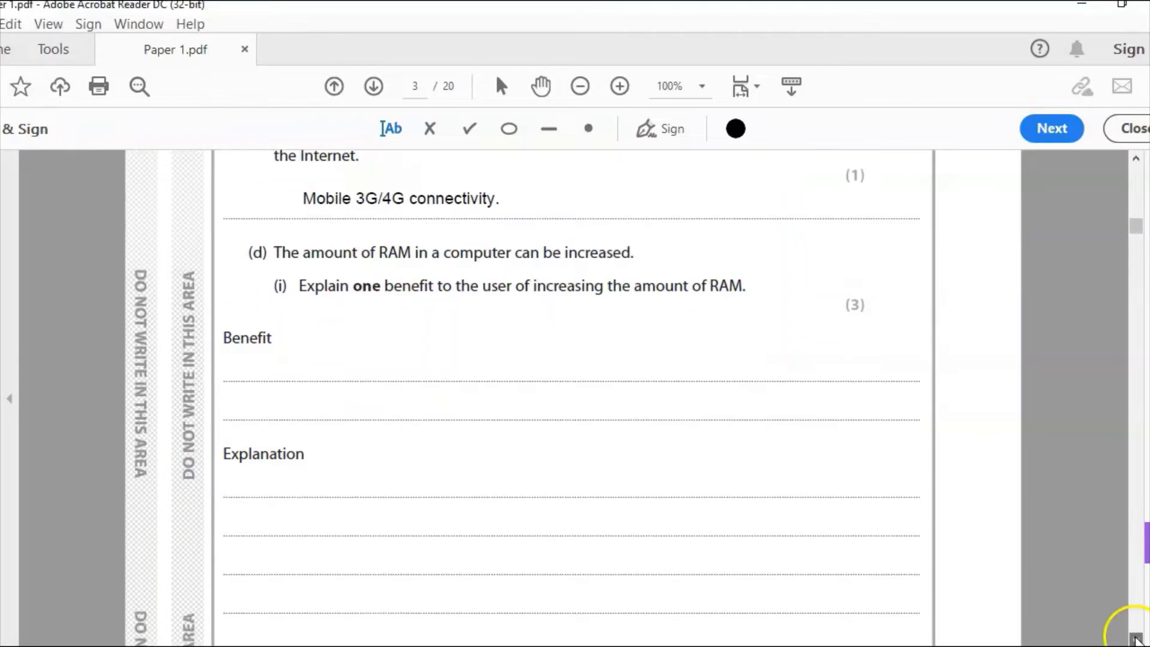
click(1136, 640)
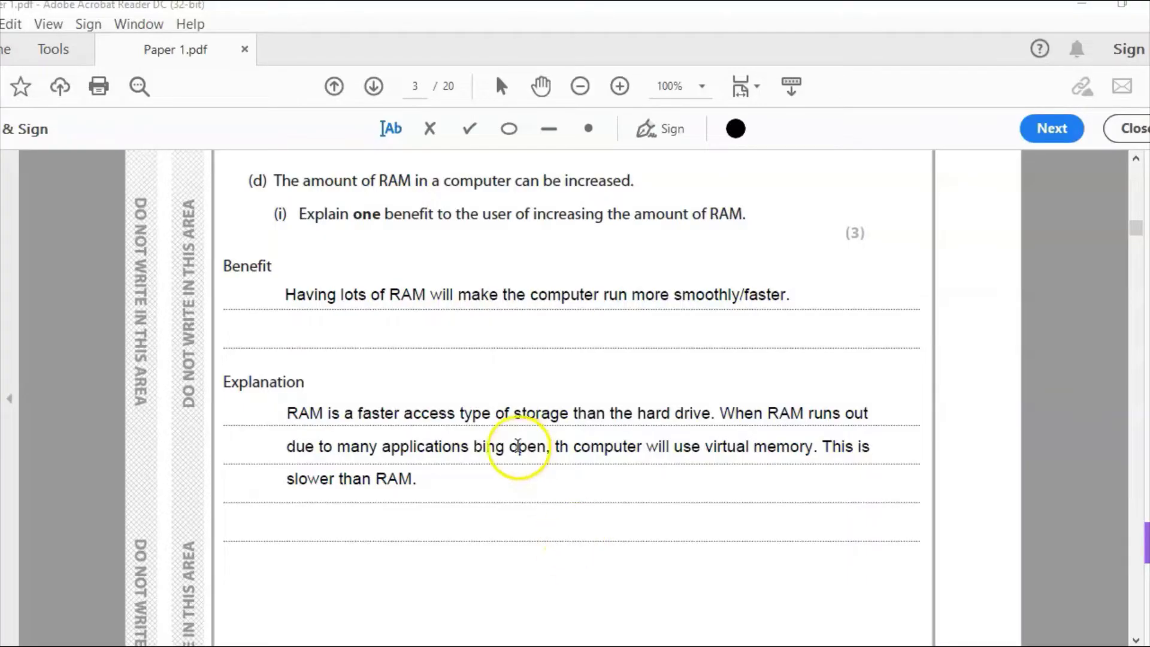
Correct 'bing' to 'being' and 'th' to 'the' in the explanation answer
click(482, 447)
text(e)
click(570, 447)
text(e)
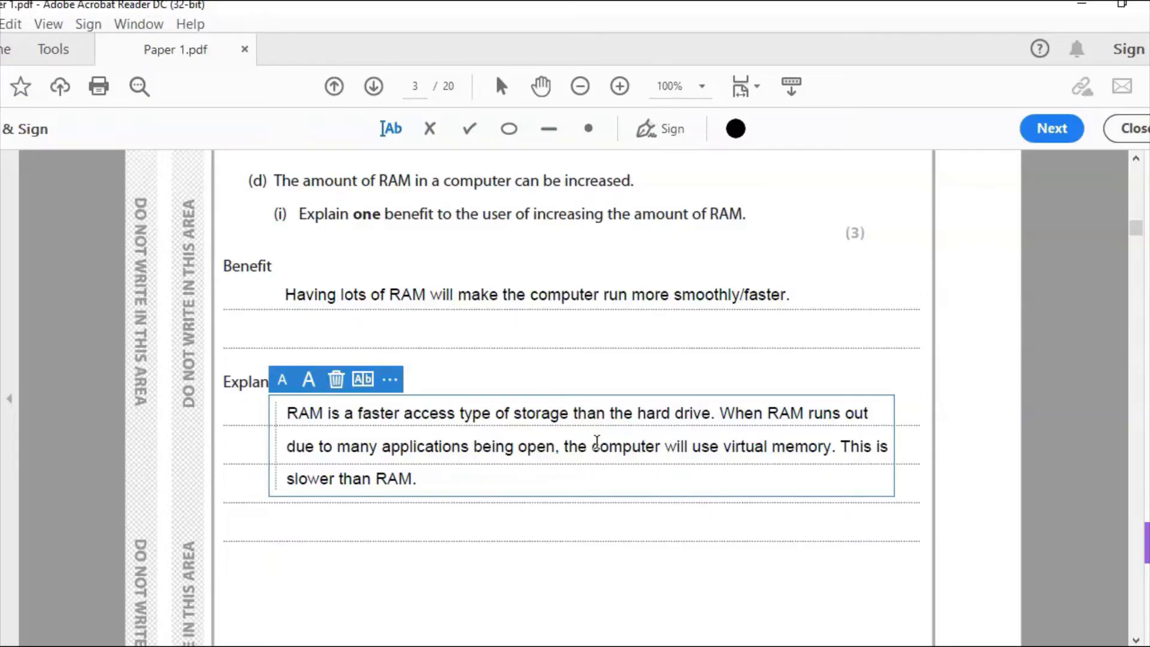
Add ', which is storage on the H/D' after 'memory' and join 'slower than RAM' onto line three
click(833, 446)
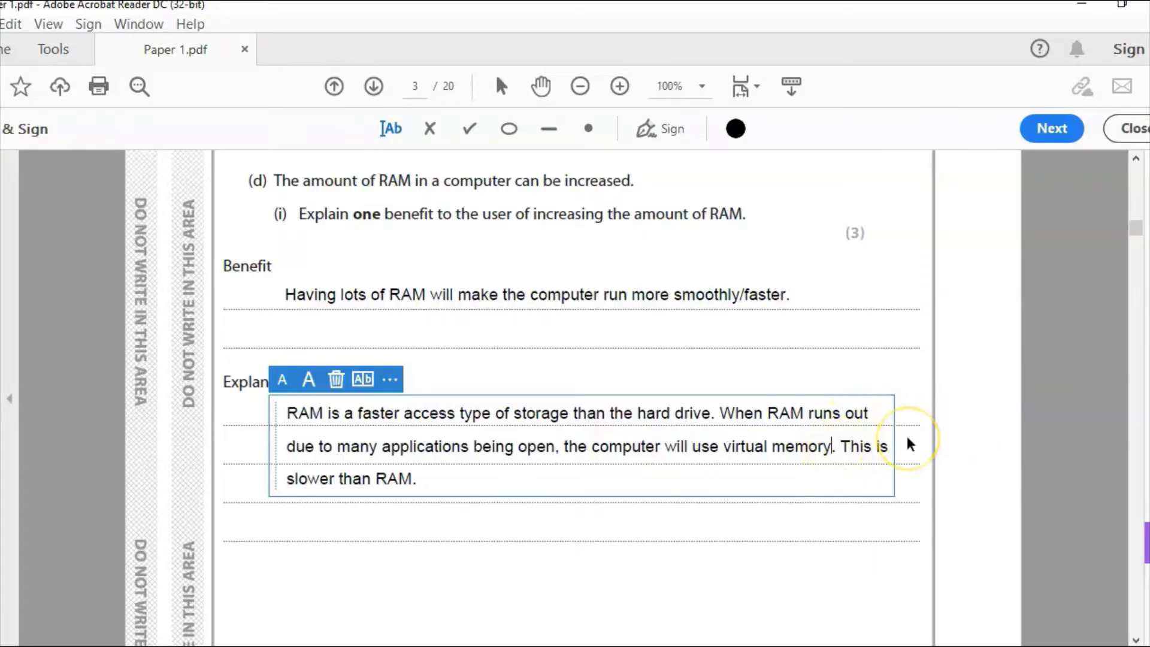
text(, )
text(which)
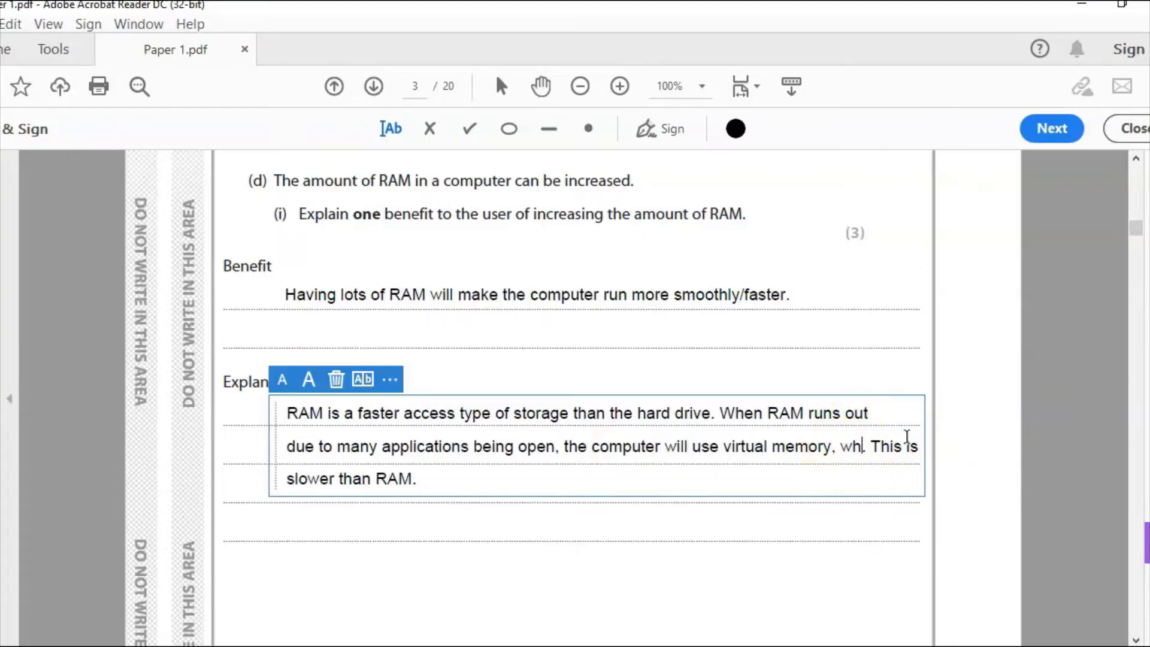
text( is storage )
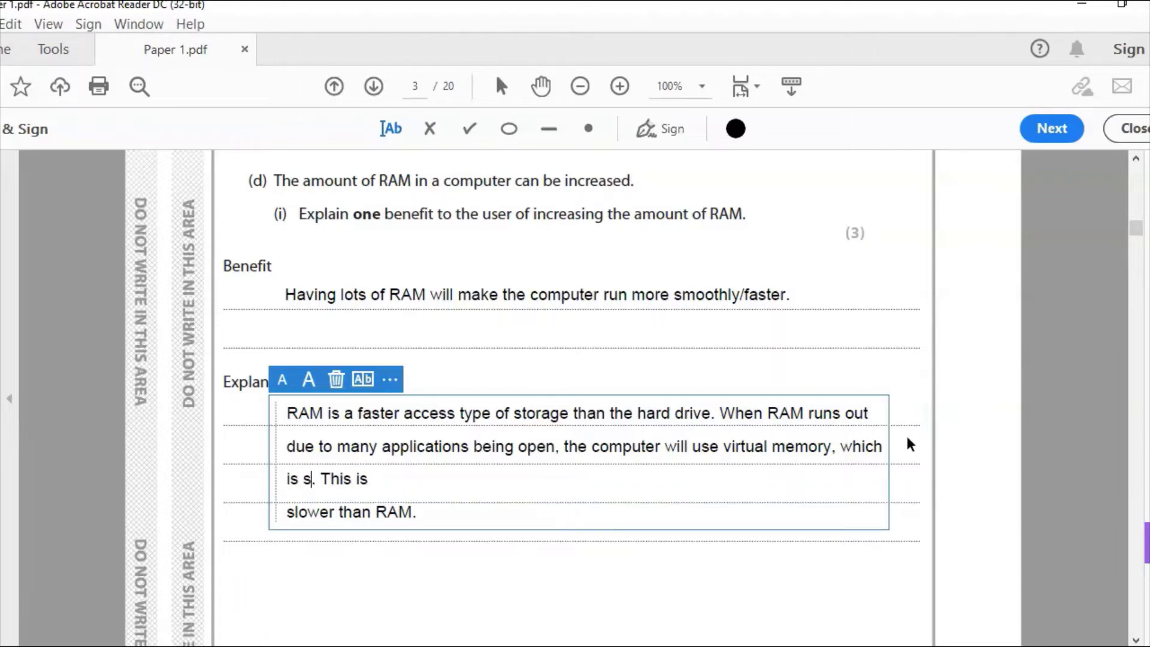
text(on the )
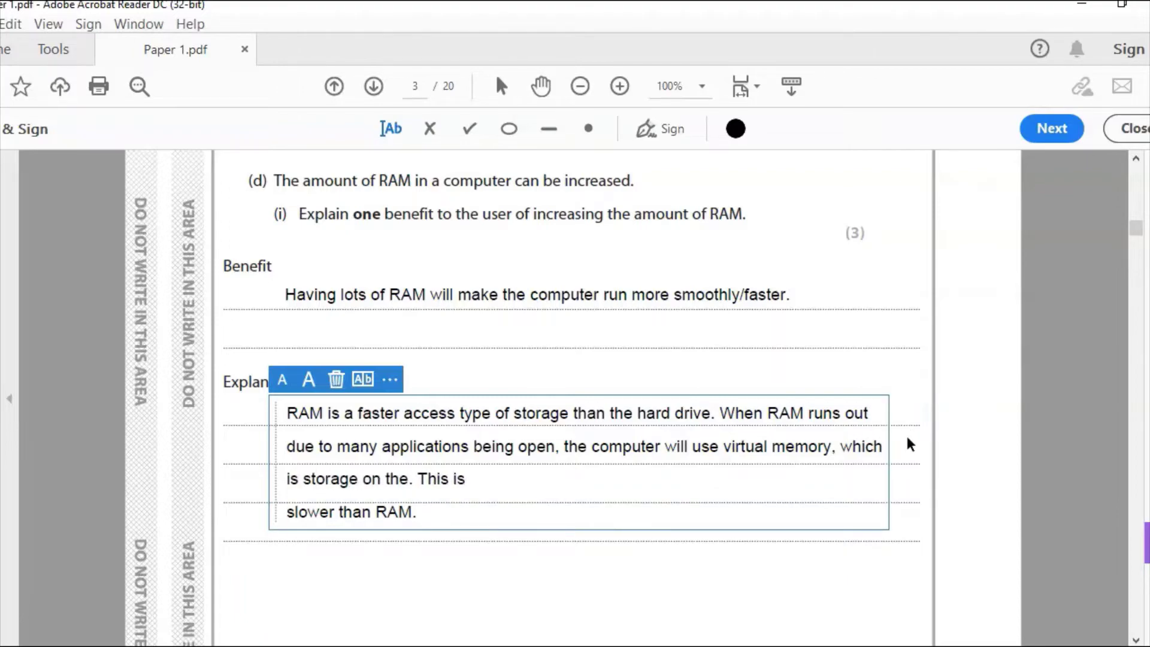
text(H/D)
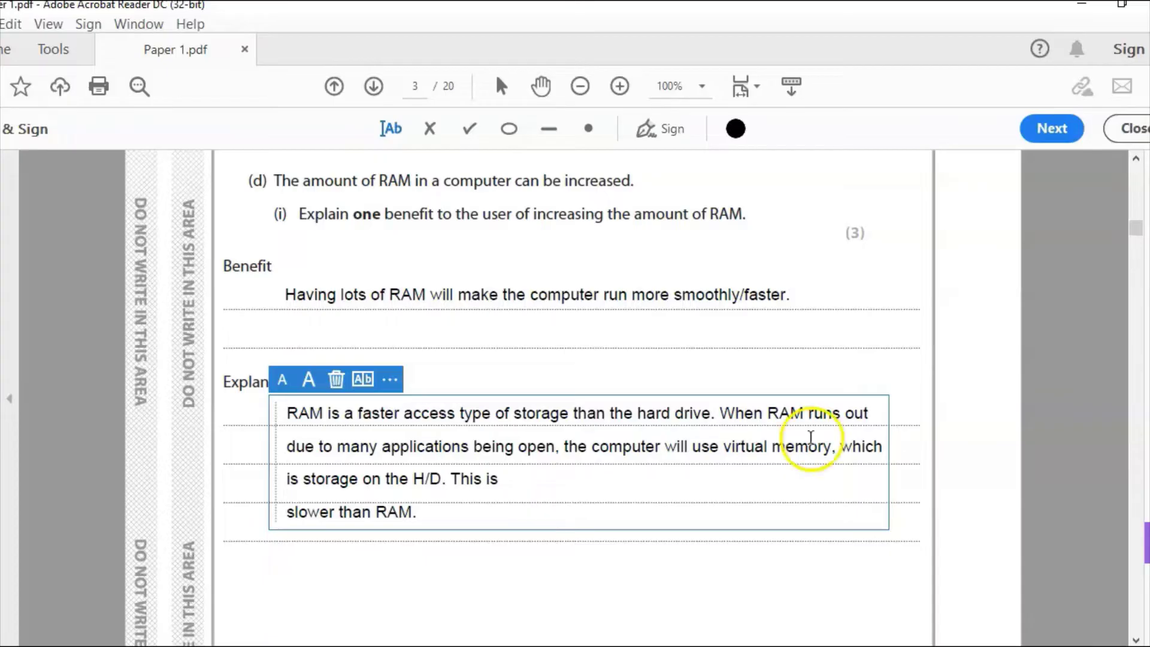
click(518, 473)
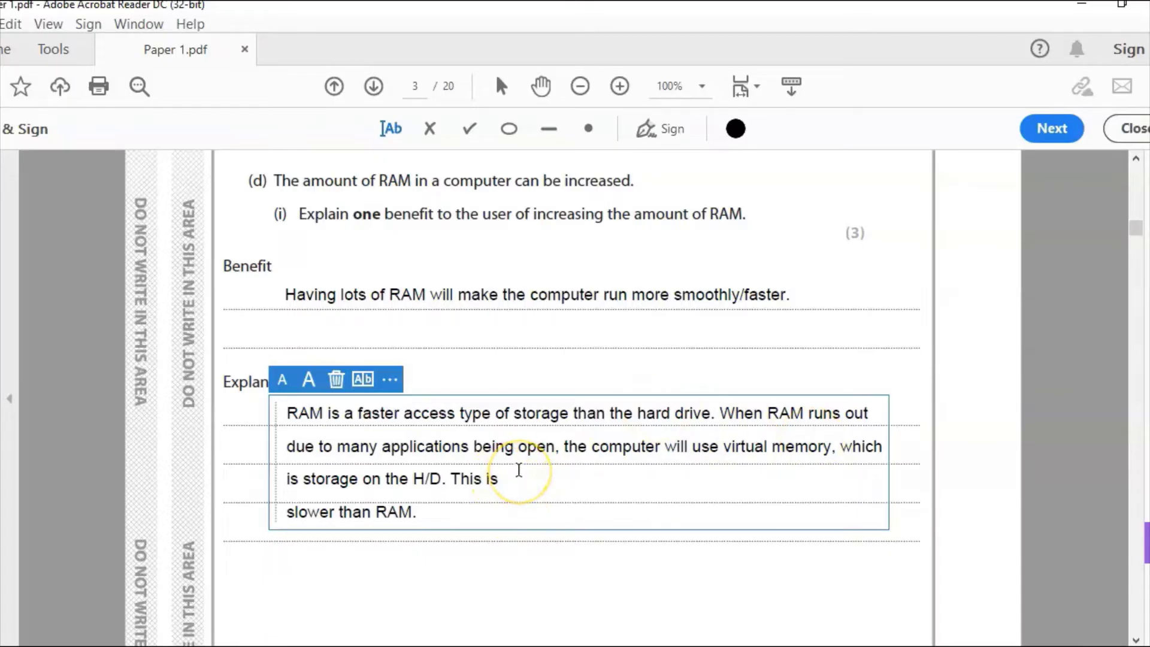
key(Delete)
key(Delete)
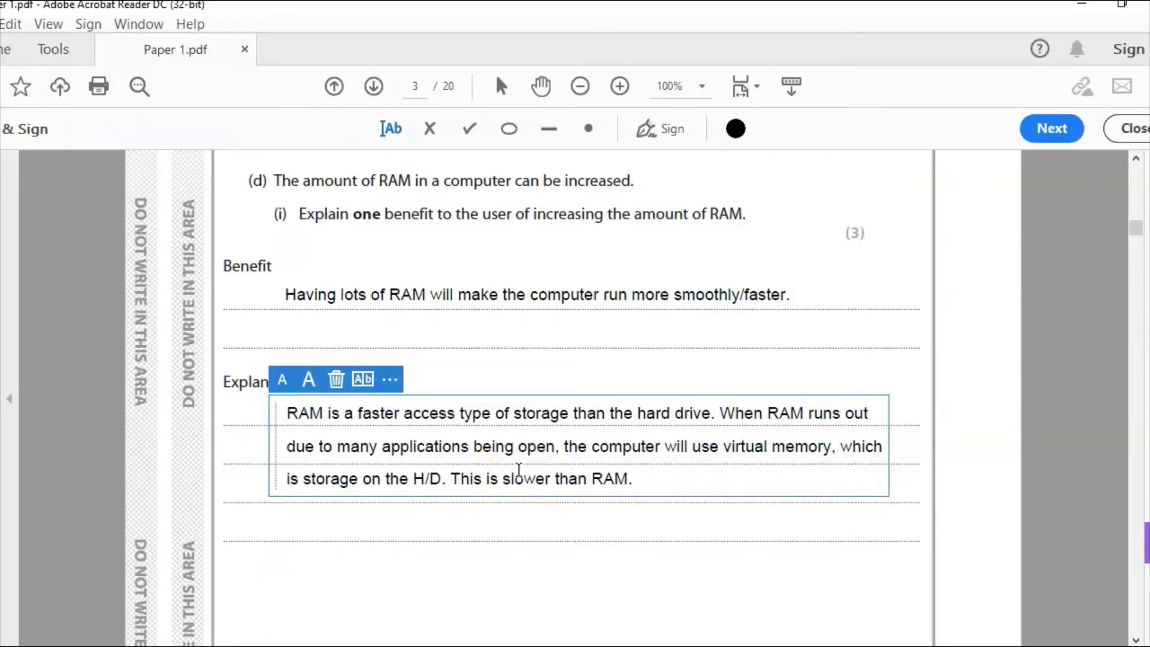
click(909, 574)
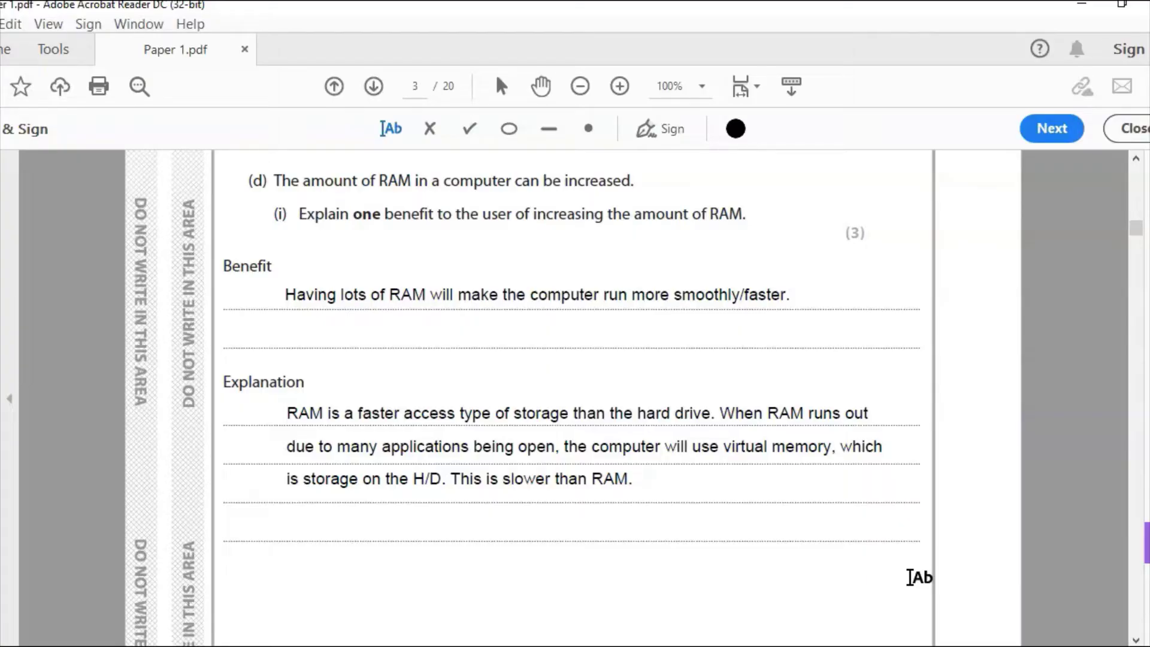
click(939, 585)
click(1136, 639)
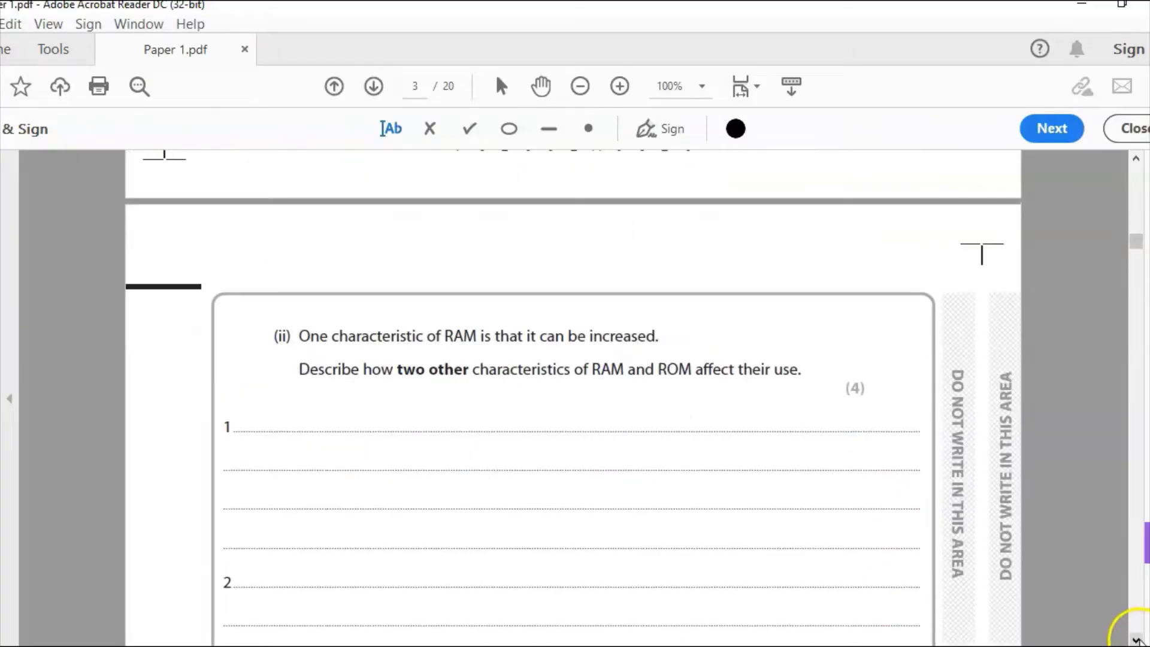
Correct 'bel ost' to 'be lost' in the RAM volatility answer for question (ii)
drag(1137, 640, 1137, 640)
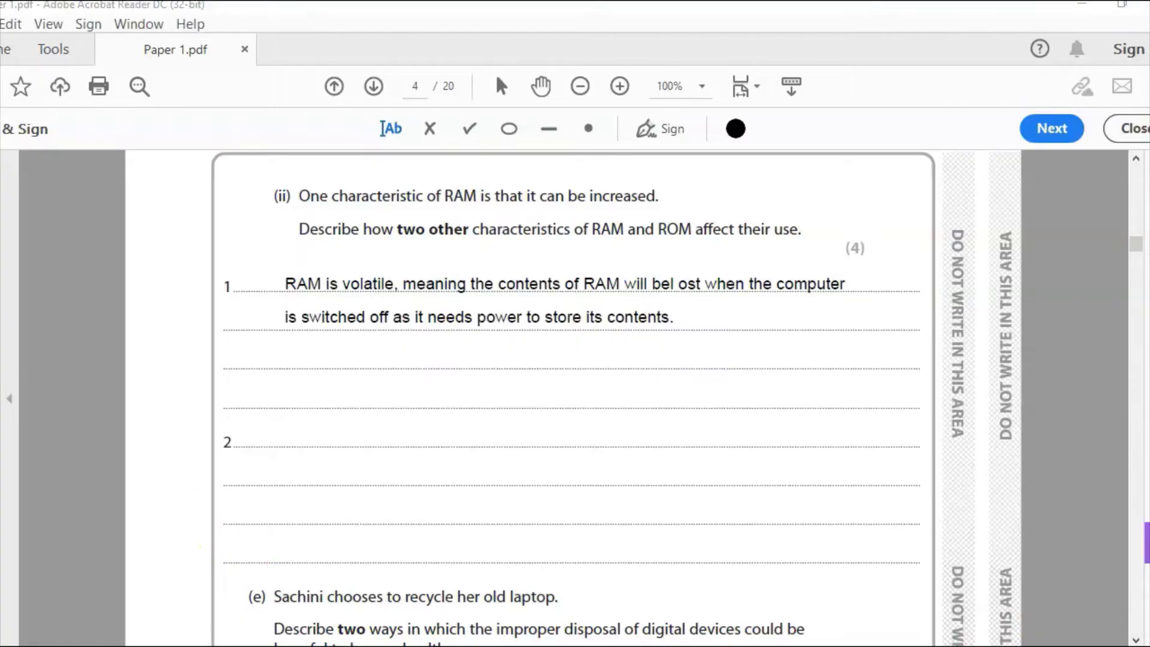
key(BackSpace)
key(BackSpace)
text(l)
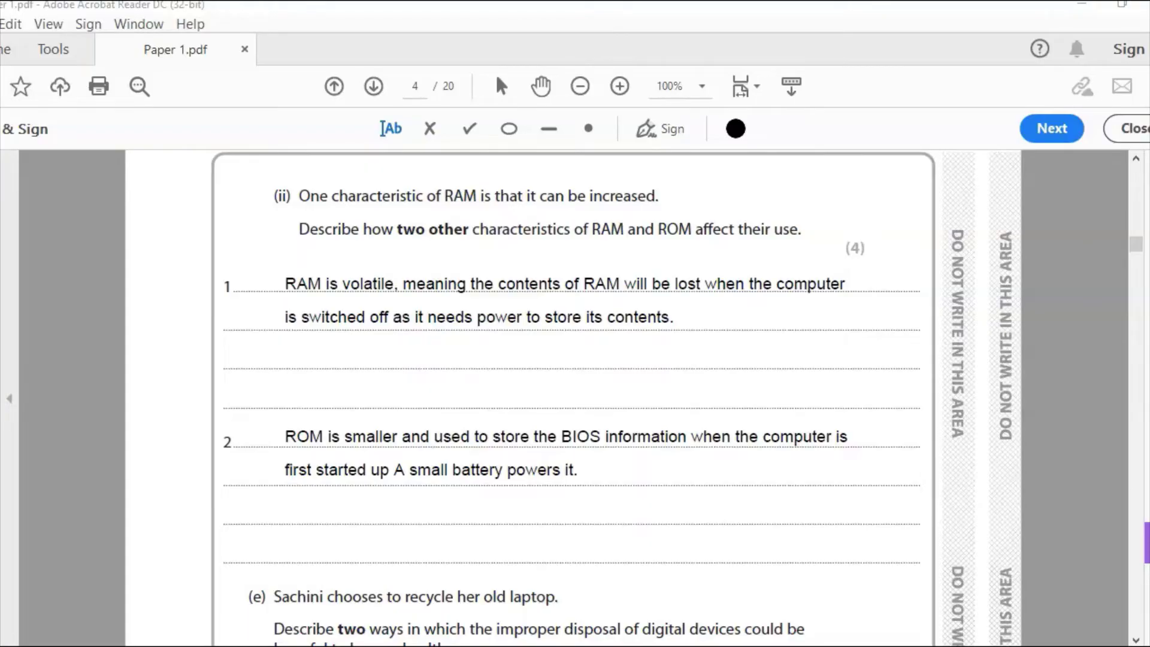
Scroll down from question (e) to question (f)
scroll(573, 399, down, 6)
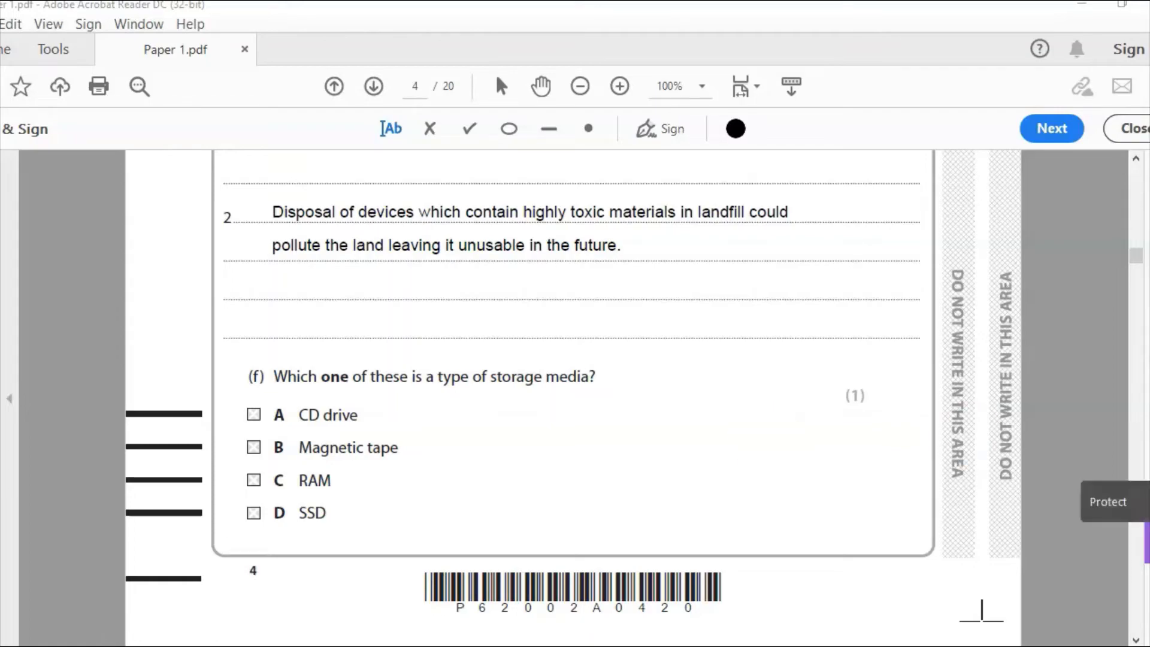
Cross option B, Magnetic tape, for question 1(f) and deselect the new mark
click(1136, 640)
drag(1136, 640, 1136, 640)
click(278, 612)
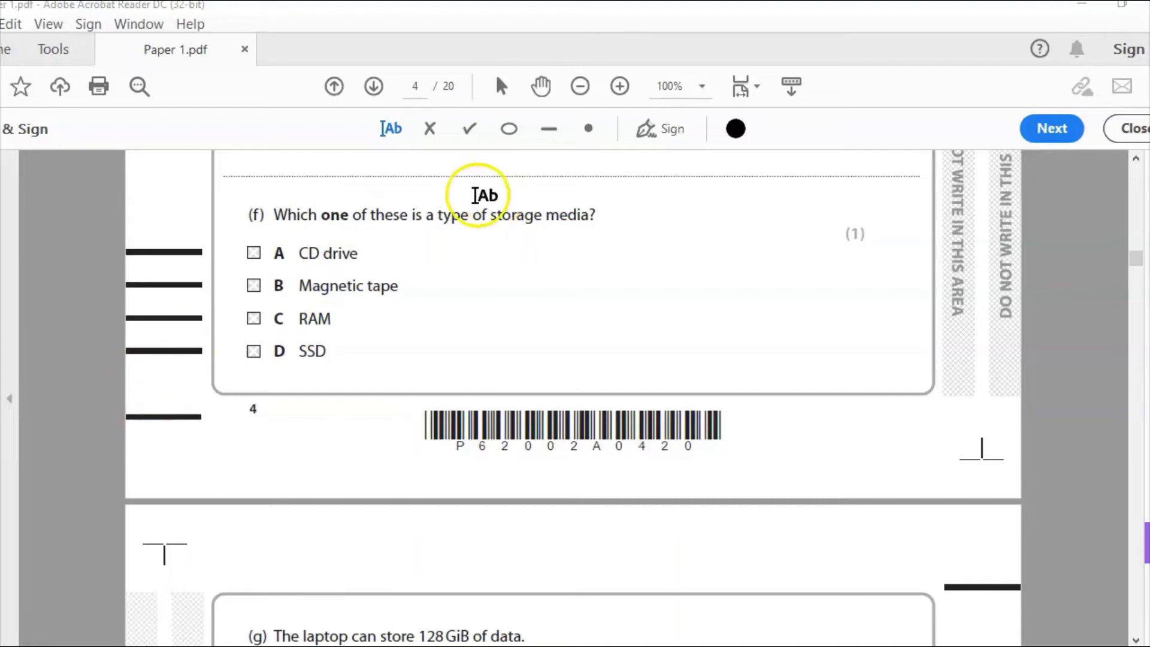
click(430, 129)
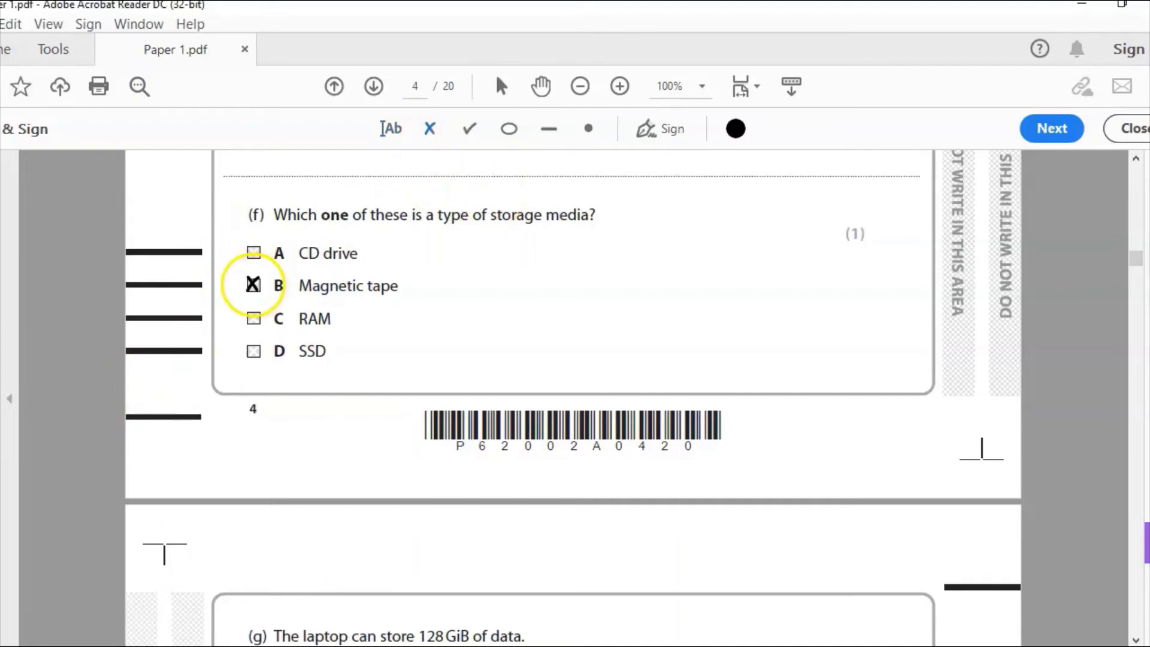
click(253, 285)
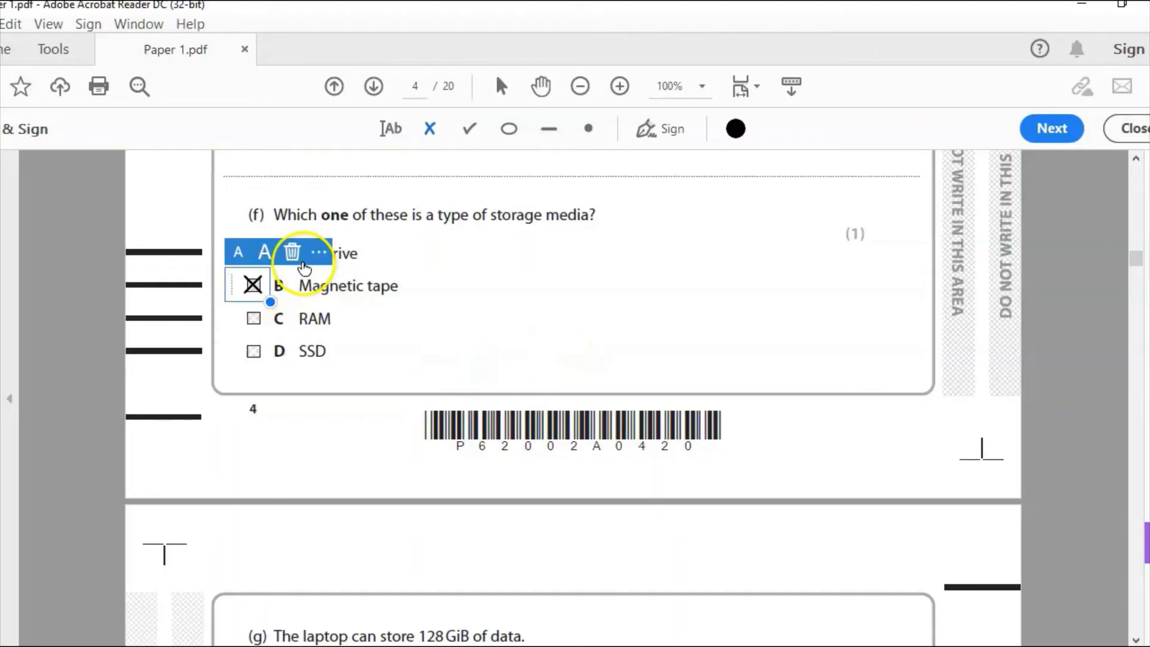
click(542, 385)
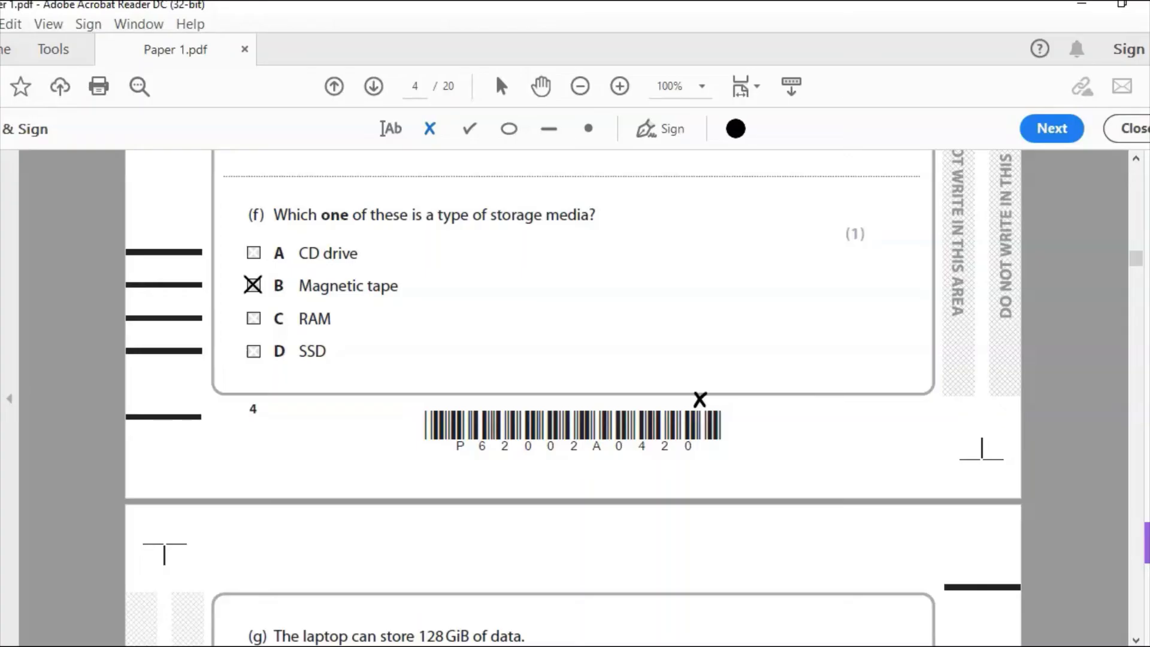
Scroll down to question 1(g) on page 5 for the bit-to-tebibyte conversion list
click(1134, 631)
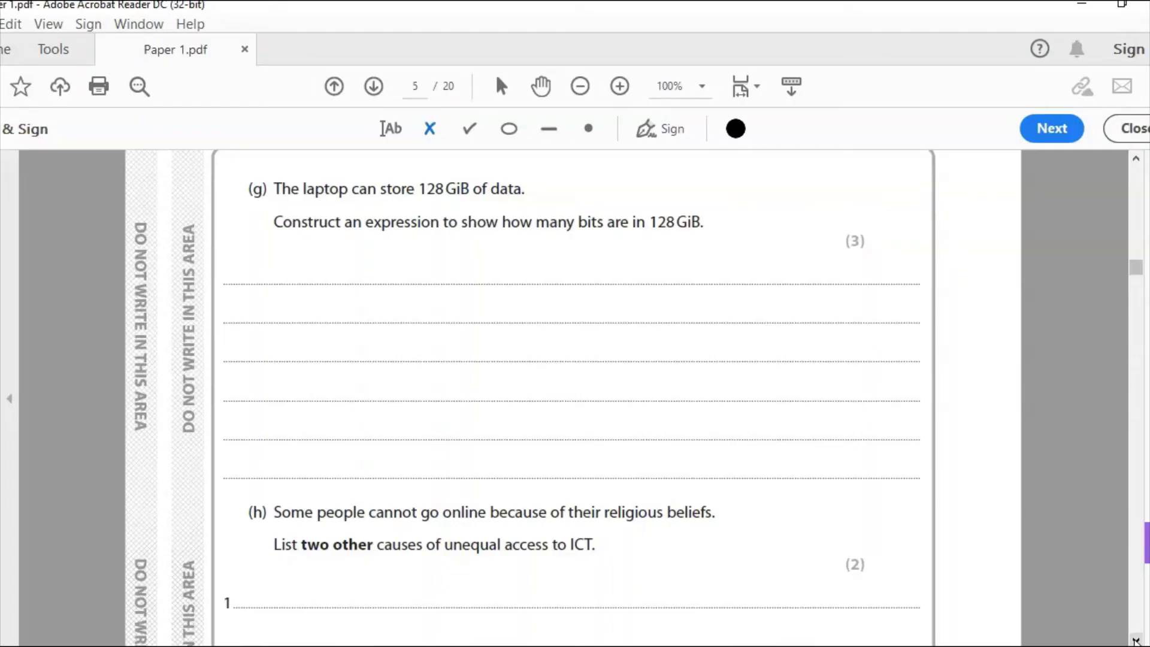
click(1063, 624)
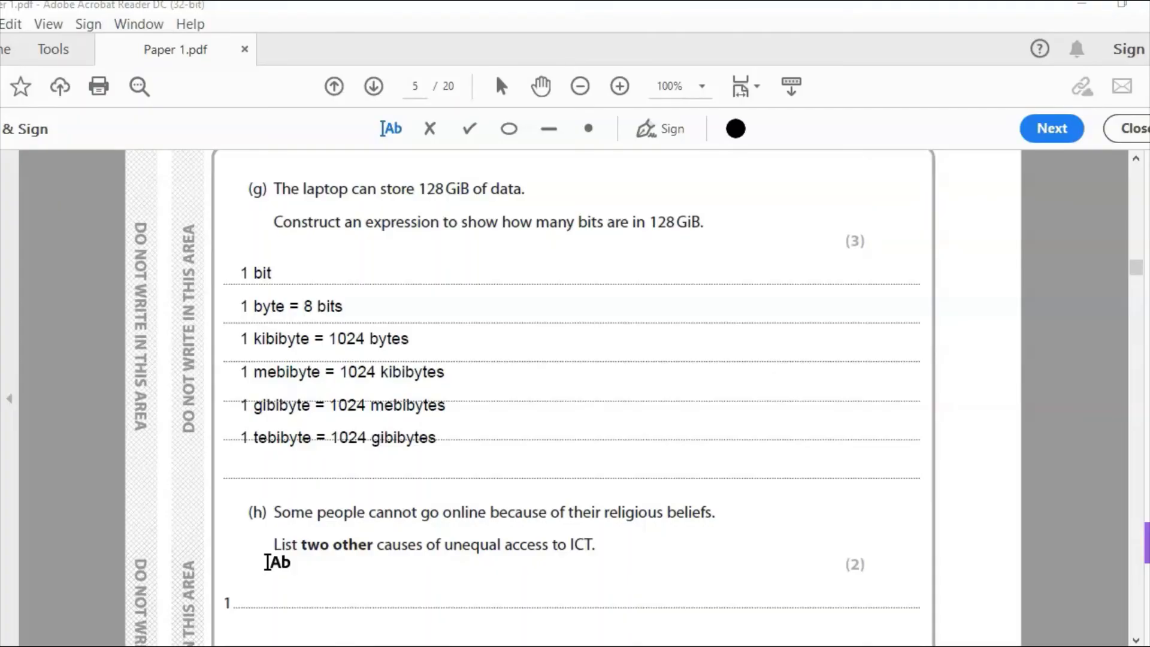
Type '128 x 1024' as the question (g) answer beside 1 byte = 8 bits
click(509, 314)
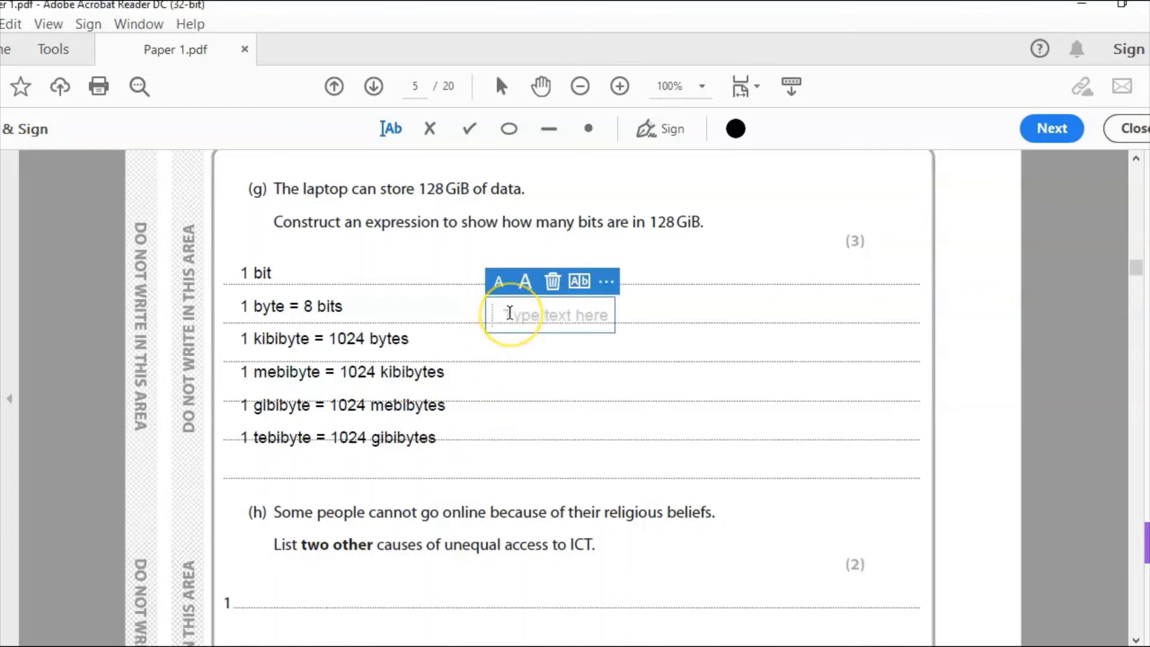
text(128)
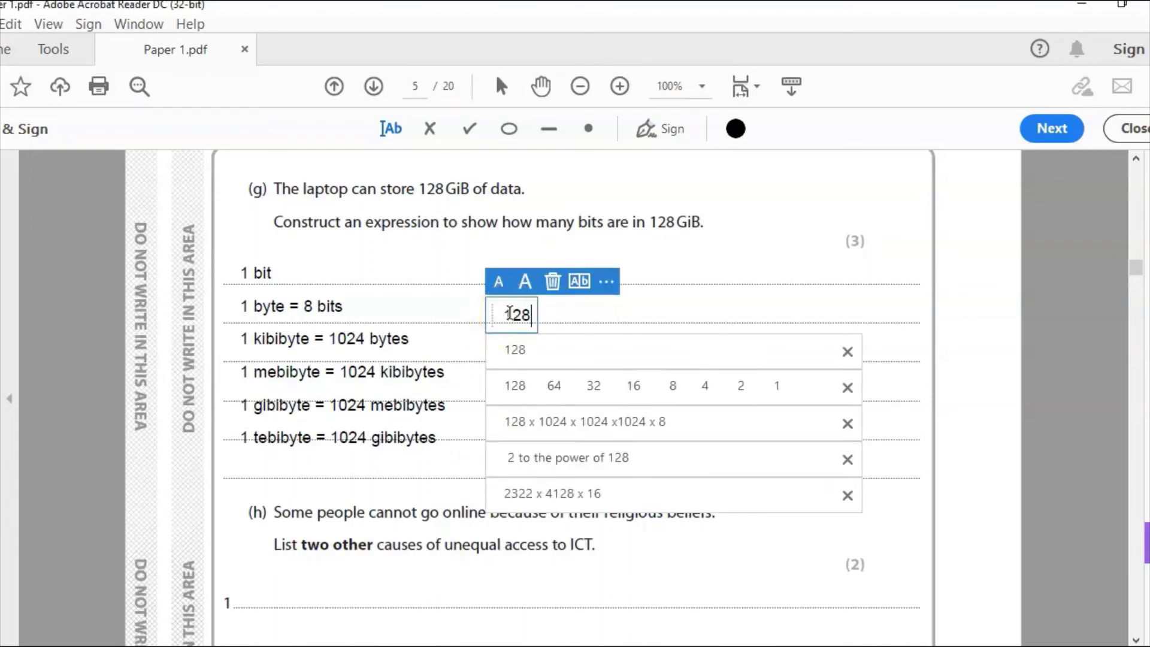
text( x)
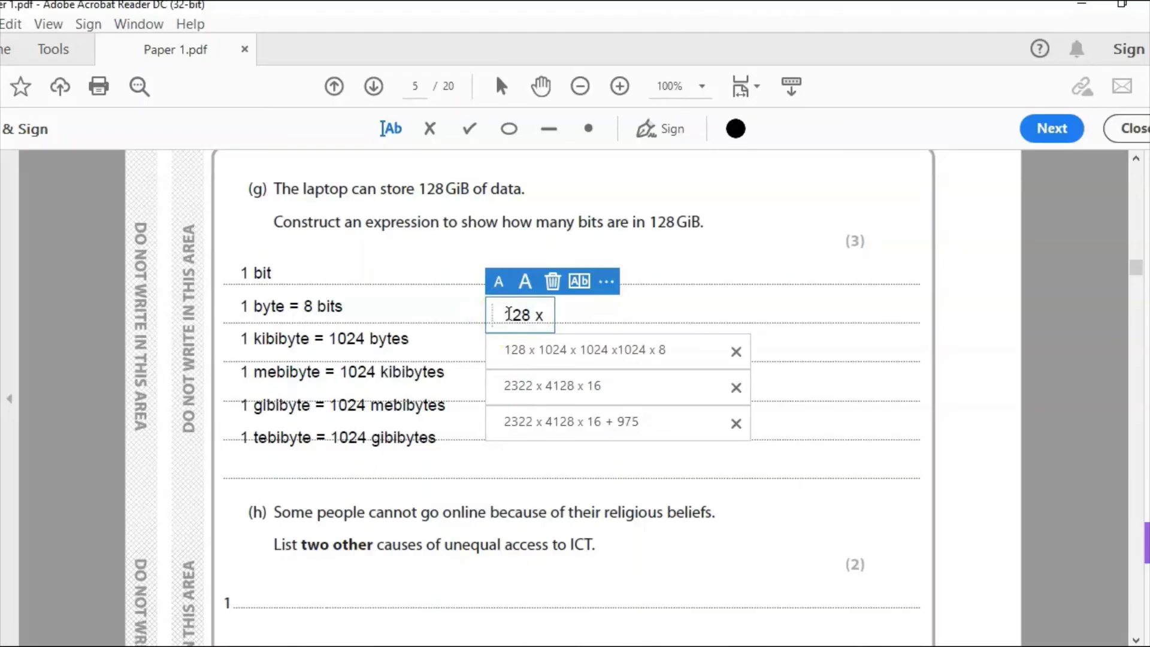
text( 1024)
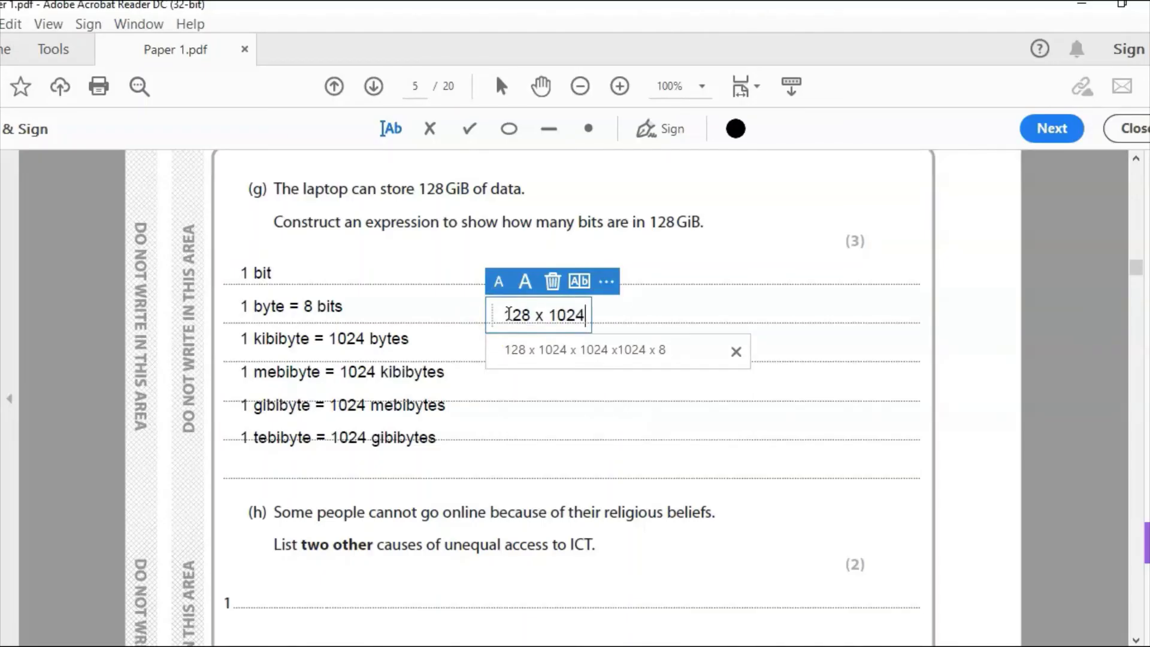
click(557, 458)
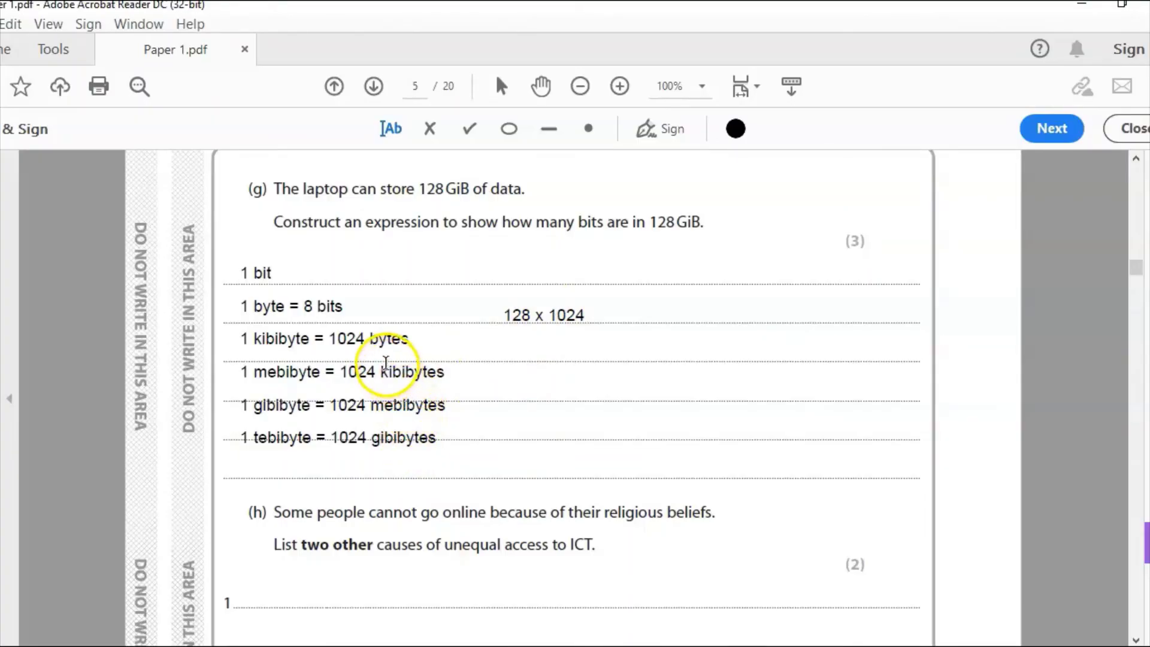
Extend the answer so it reads '128 x 1024 x1024 x 1024 x 8'
click(599, 310)
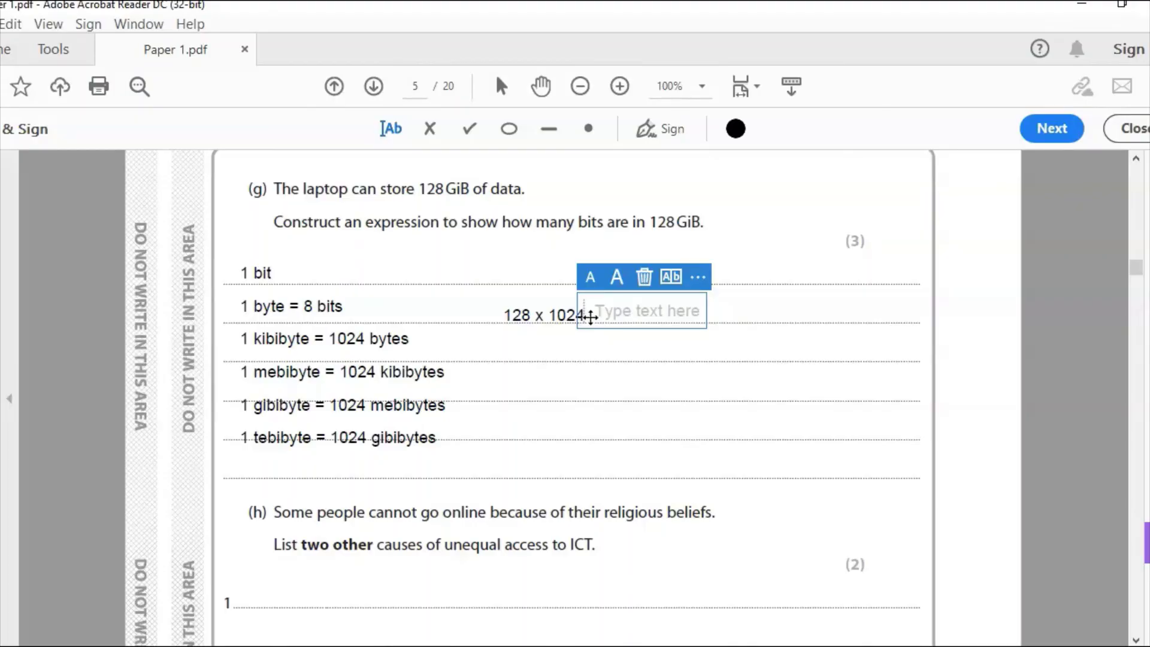
click(591, 317)
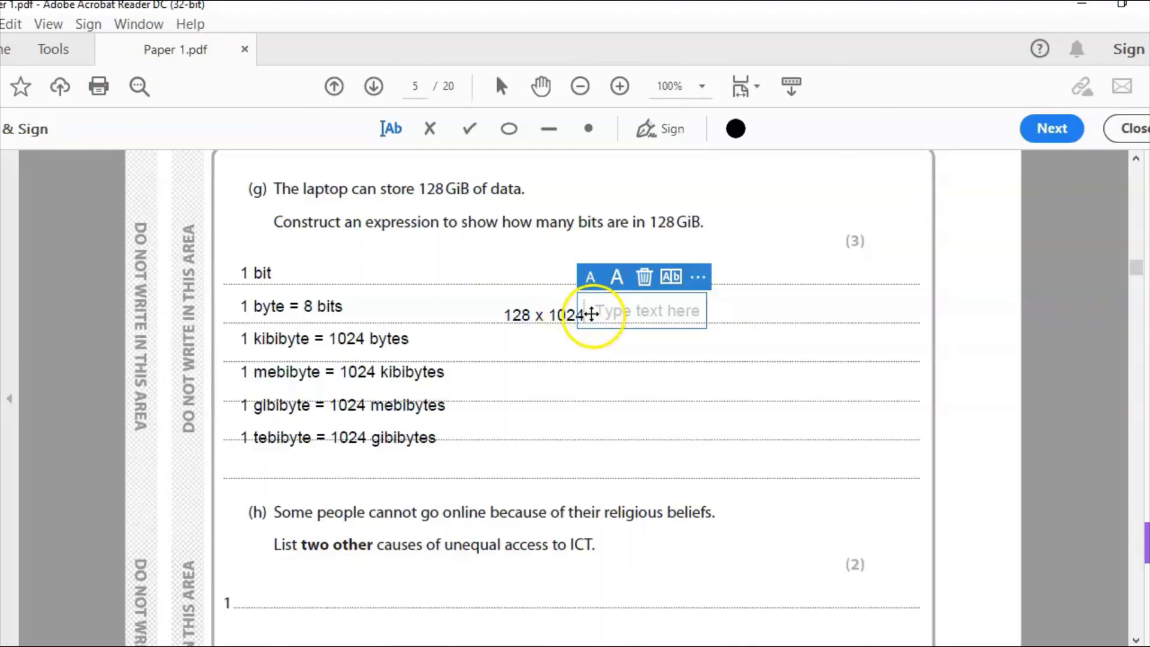
click(543, 315)
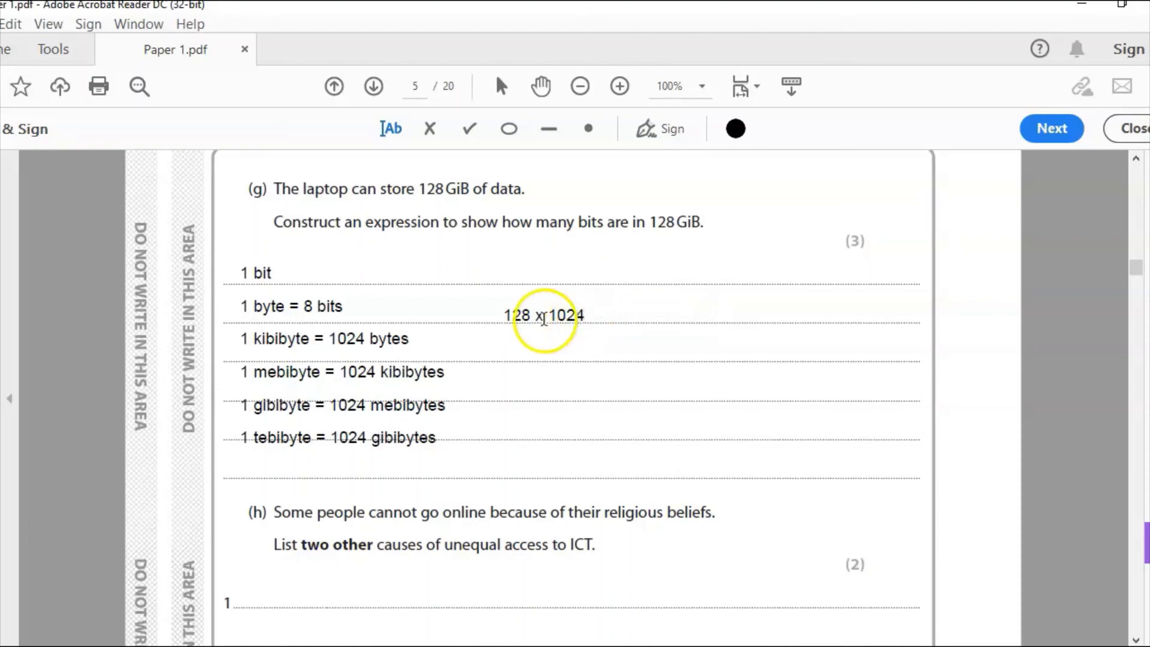
click(582, 312)
text(x102)
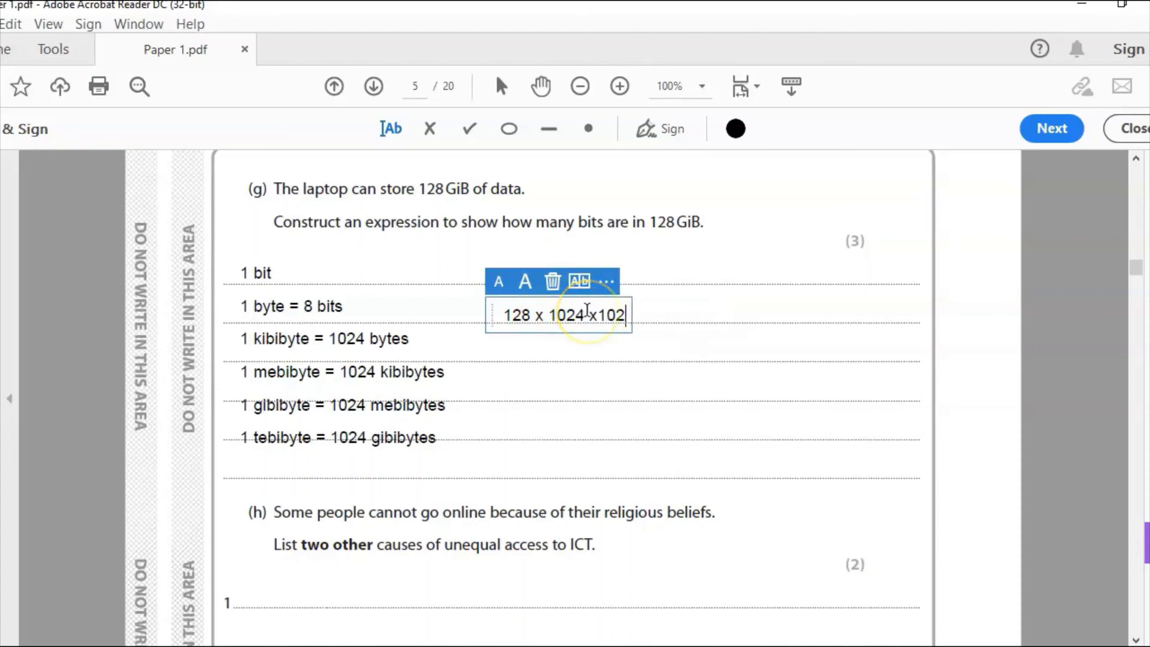
text(4 x 1)
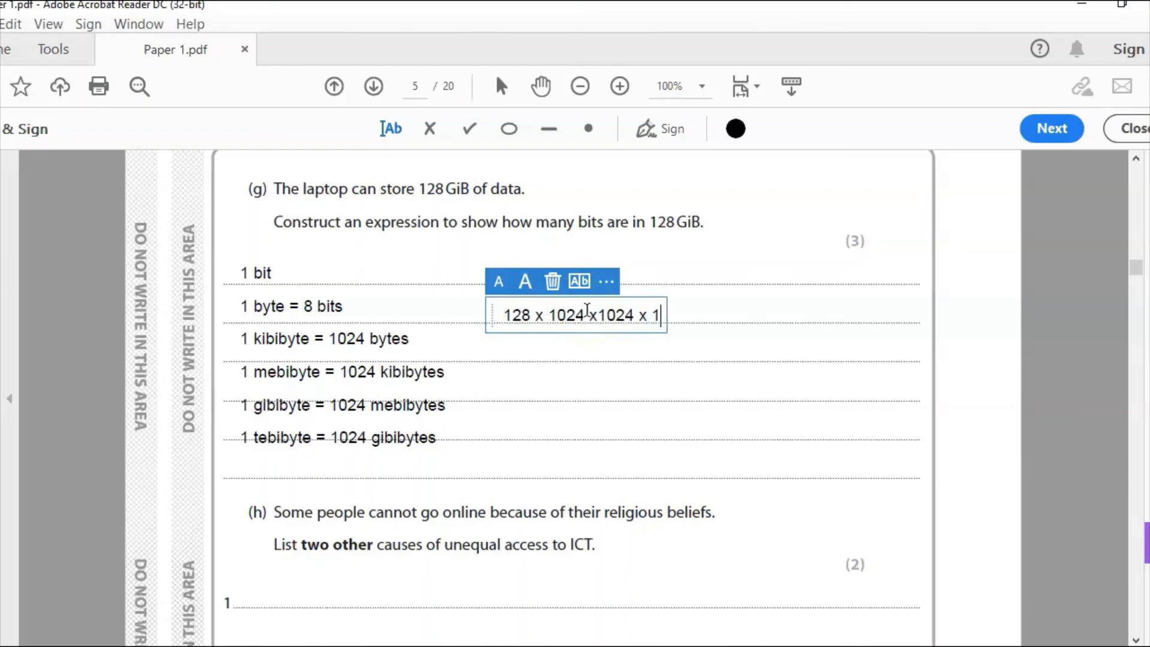
text(024)
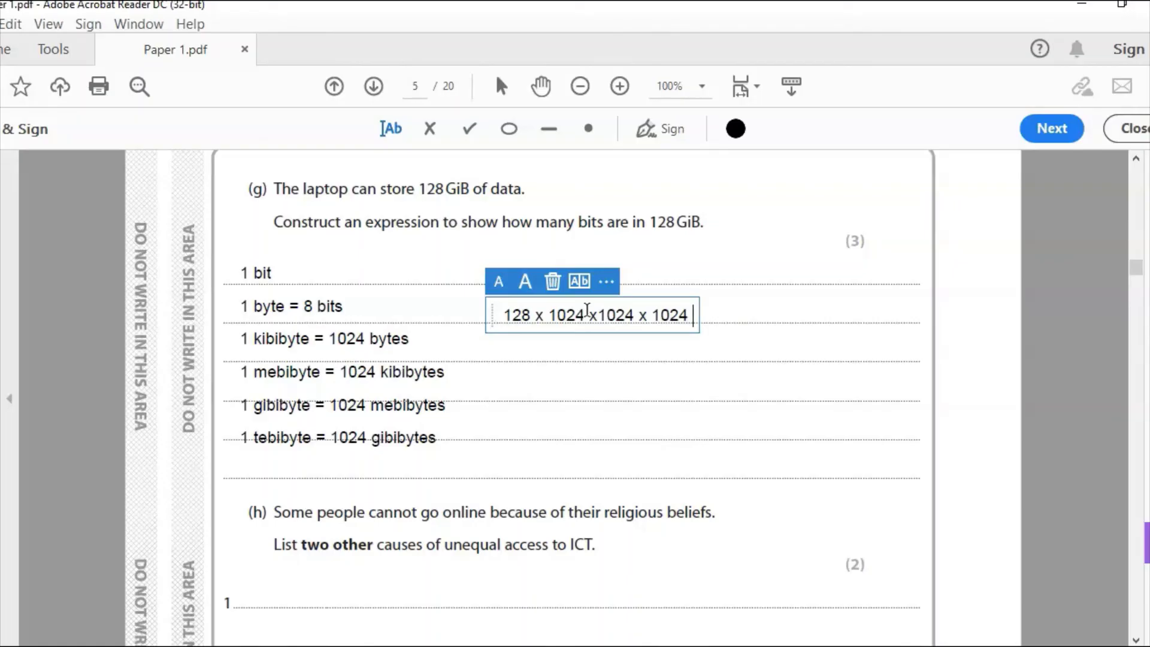
text(x 8)
click(684, 444)
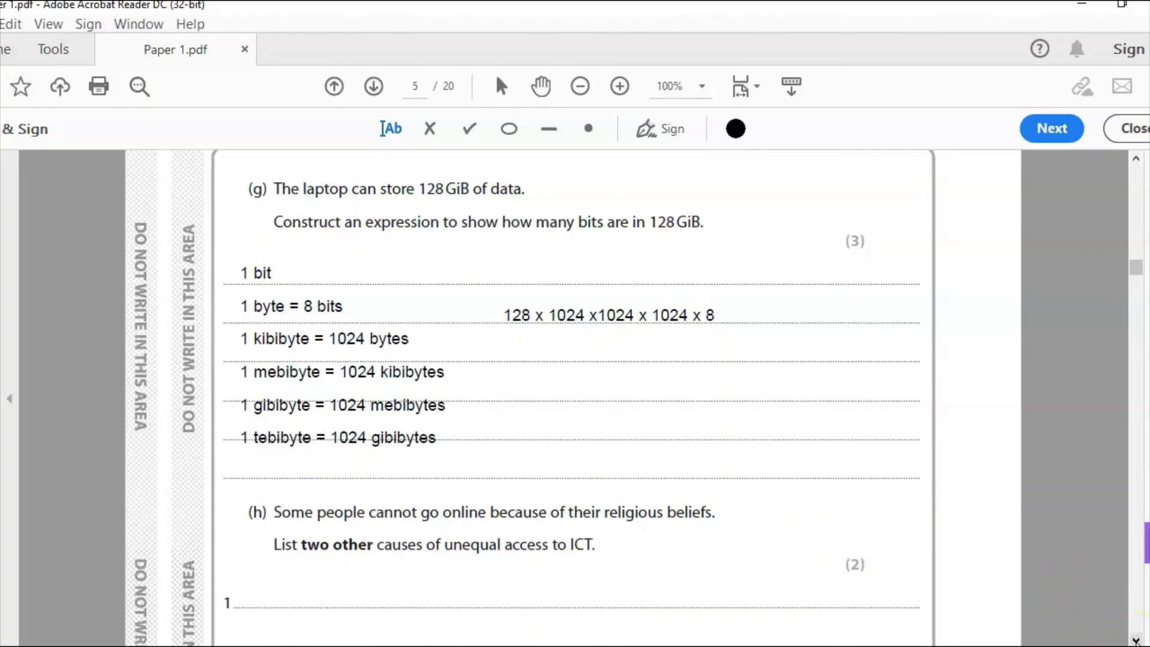
Scroll down to question (h) about other causes of unequal access to ICT
scroll(1136, 640, down, 5)
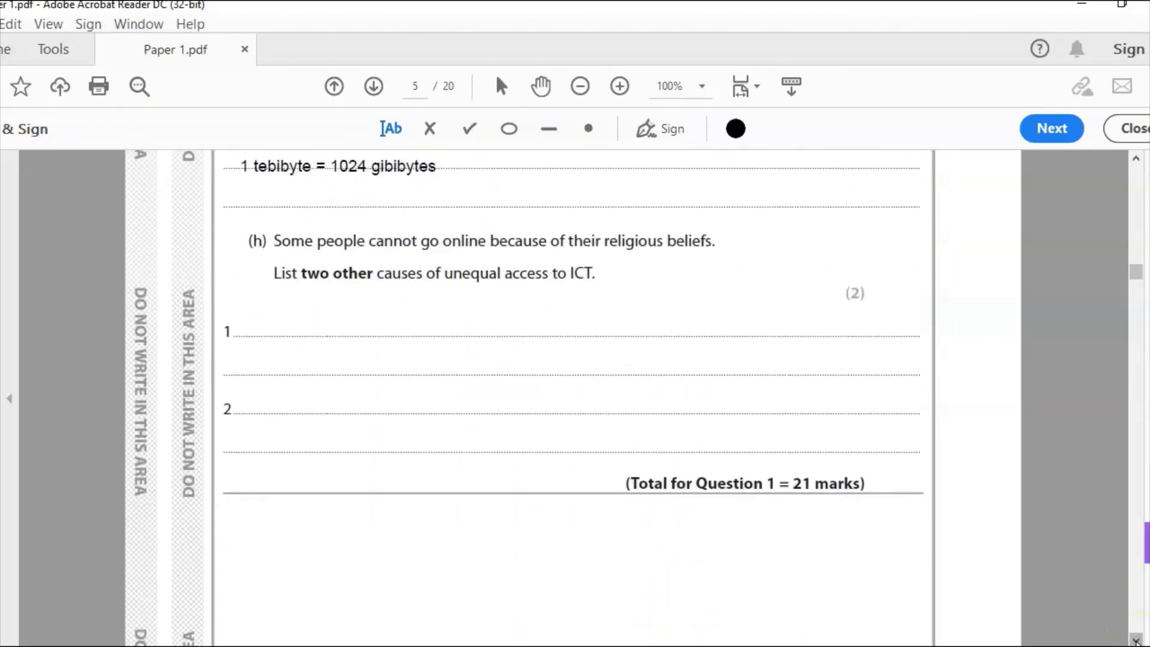